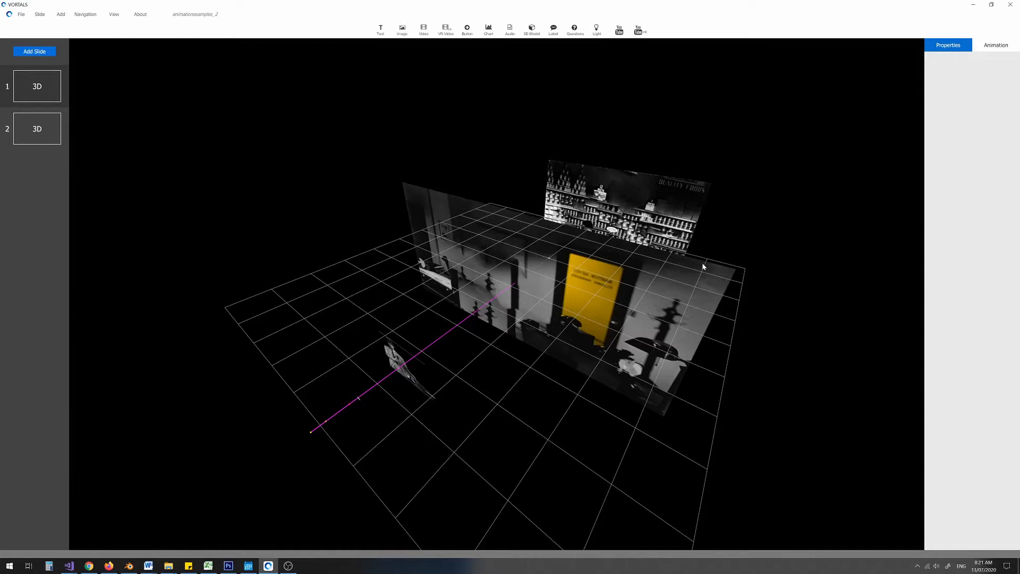
Select the Camera object by name and go to its camera view in the first slide.
{"action": "middle_click_drag", "start_coordinate": [694, 307], "coordinate": [522, 305]}
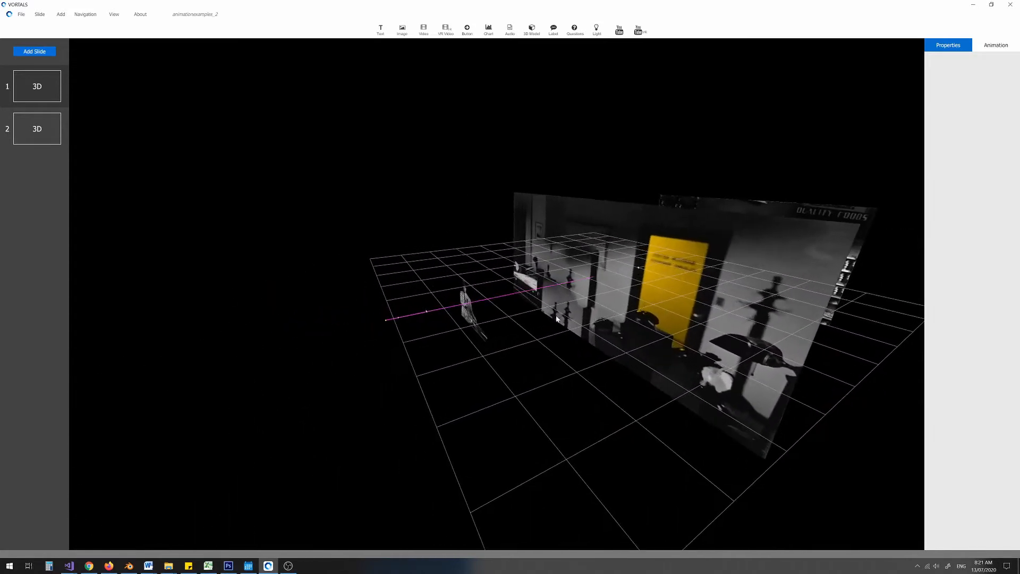
{"action": "scroll", "coordinate": [519, 305], "scroll_direction": "up", "scroll_amount": 5}
{"action": "scroll", "coordinate": [516, 302], "scroll_direction": "down", "scroll_amount": 1}
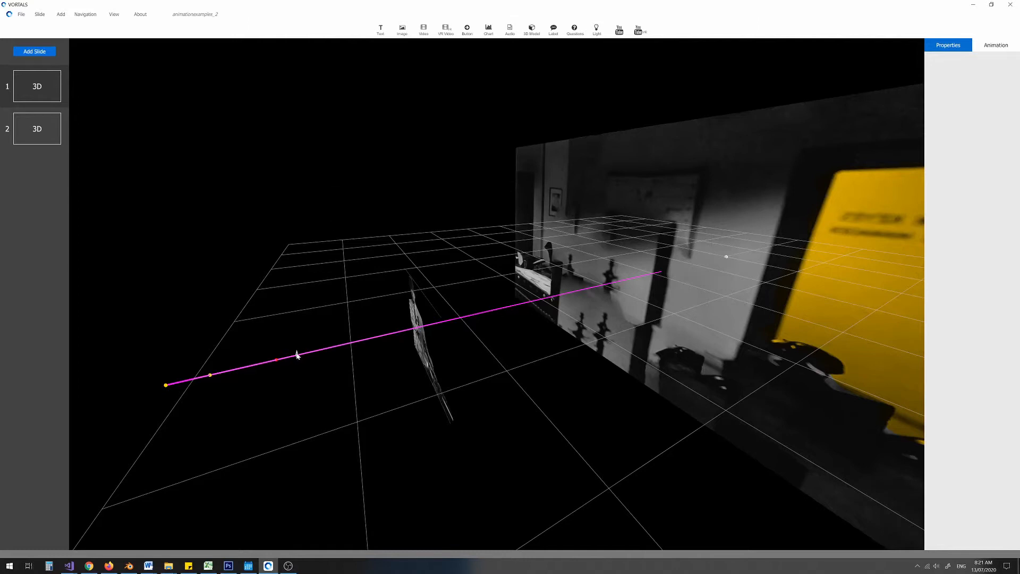
{"action": "left_click", "coordinate": [297, 355]}
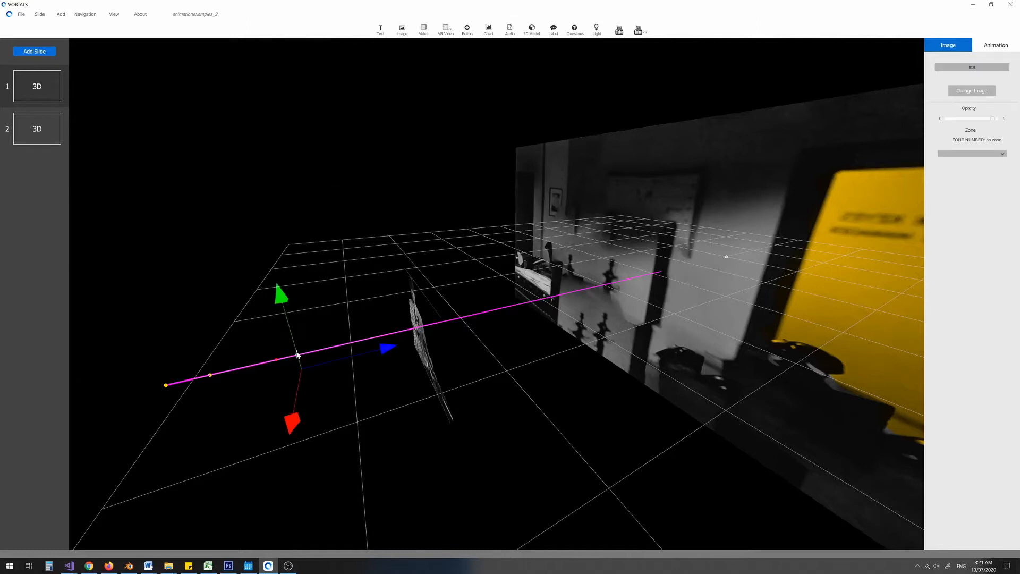
{"action": "key", "text": "h"}
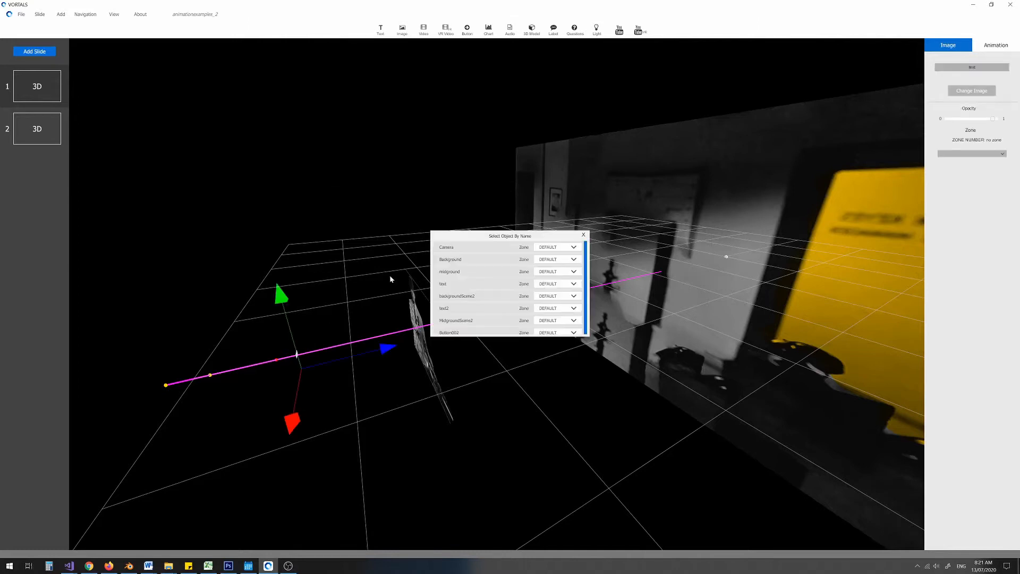
{"action": "left_click", "coordinate": [446, 247]}
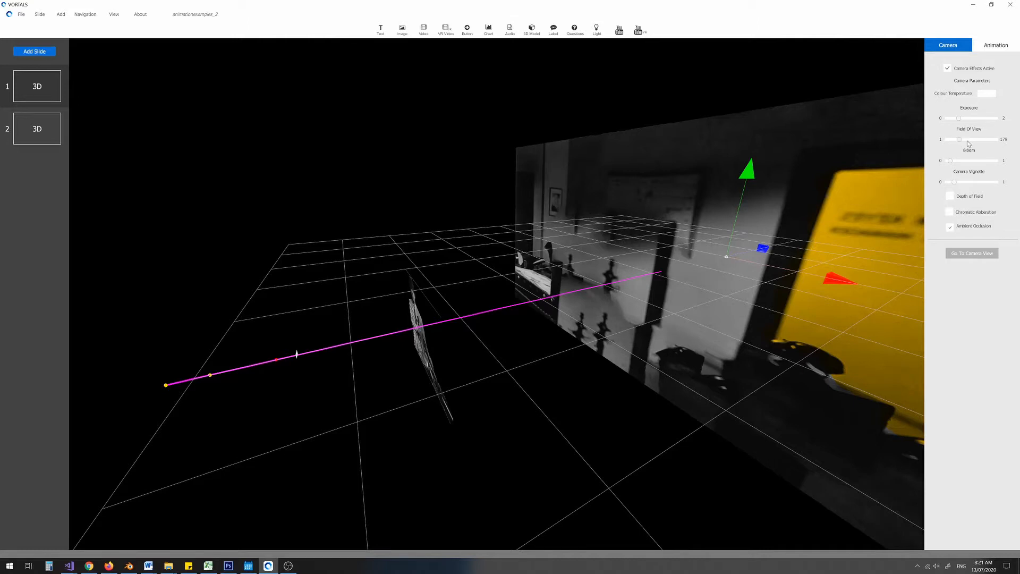
{"action": "left_click", "coordinate": [970, 254]}
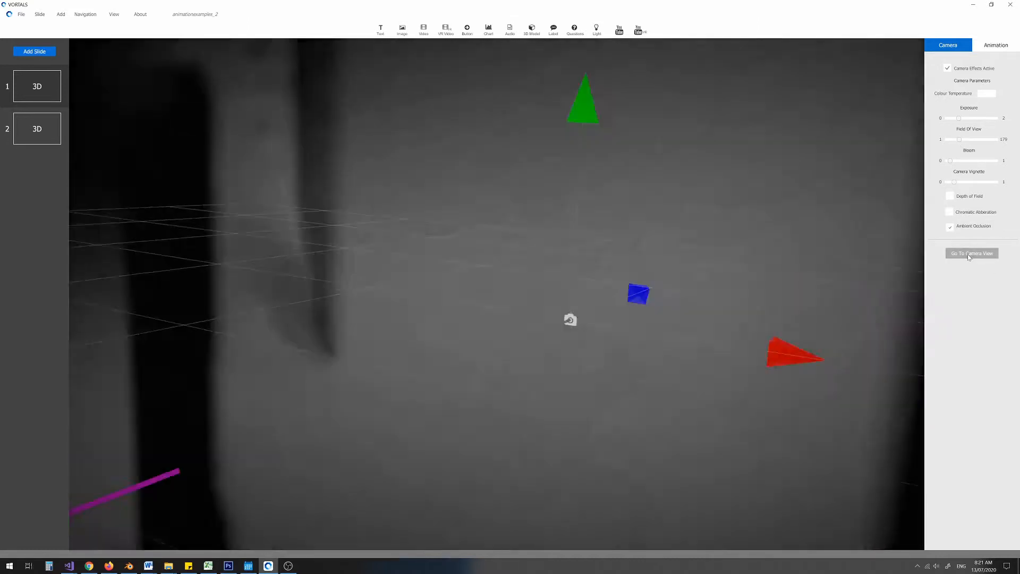
{"action": "mouse_move", "coordinate": [960, 142]}
{"action": "left_mouse_down"}
{"action": "mouse_move", "coordinate": [987, 143]}
{"action": "mouse_move", "coordinate": [961, 145]}
{"action": "left_mouse_up"}
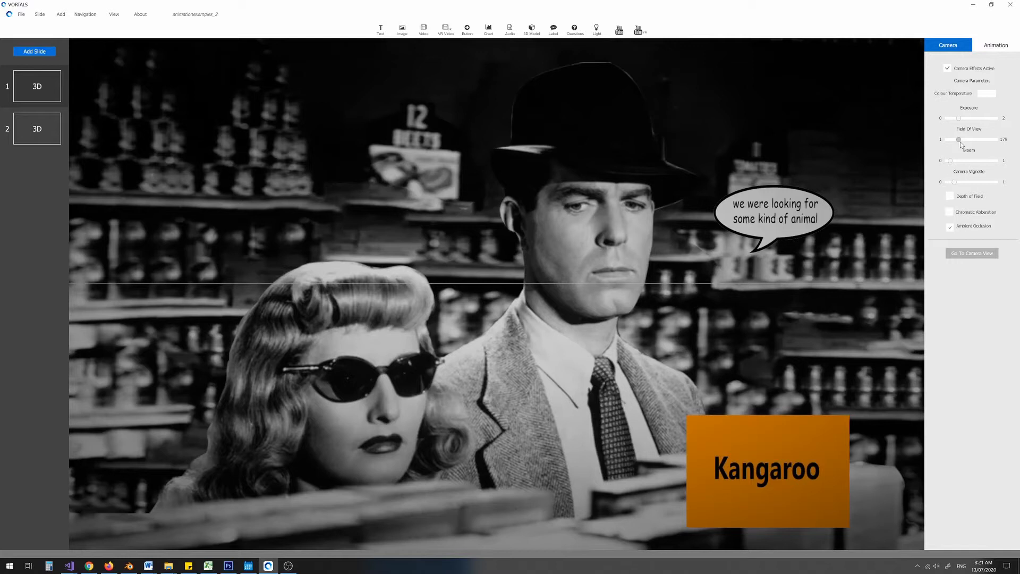
Examine the first slide's layered images and the magenta animation path from outside the camera view.
{"action": "scroll", "coordinate": [726, 243], "scroll_direction": "down", "scroll_amount": 10}
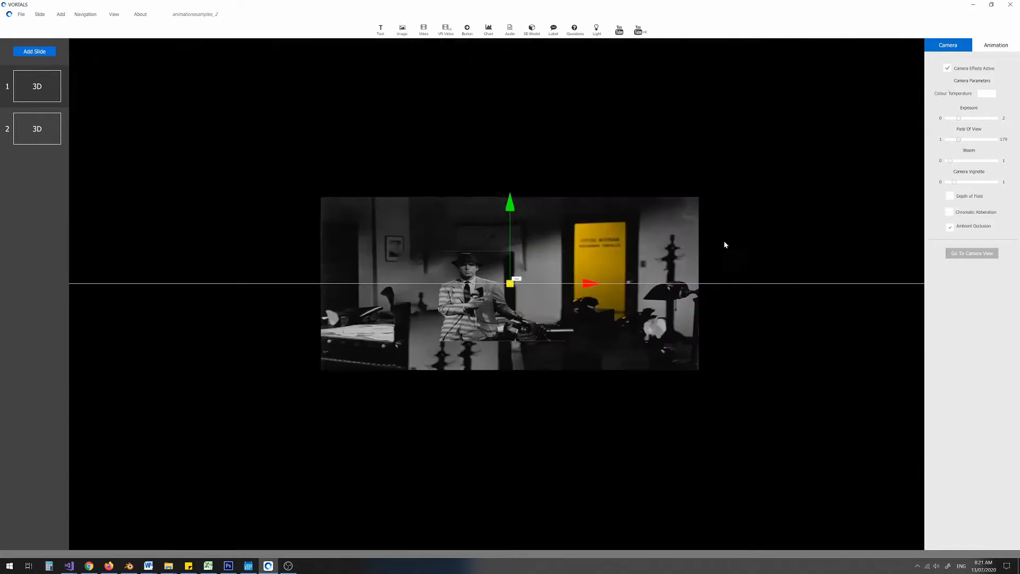
{"action": "middle_click_drag", "start_coordinate": [689, 255], "coordinate": [914, 96]}
{"action": "middle_click_drag", "start_coordinate": [440, 286], "coordinate": [542, 256]}
{"action": "scroll", "coordinate": [497, 276], "scroll_direction": "up", "scroll_amount": 10}
{"action": "scroll", "coordinate": [409, 301], "scroll_direction": "down", "scroll_amount": 2}
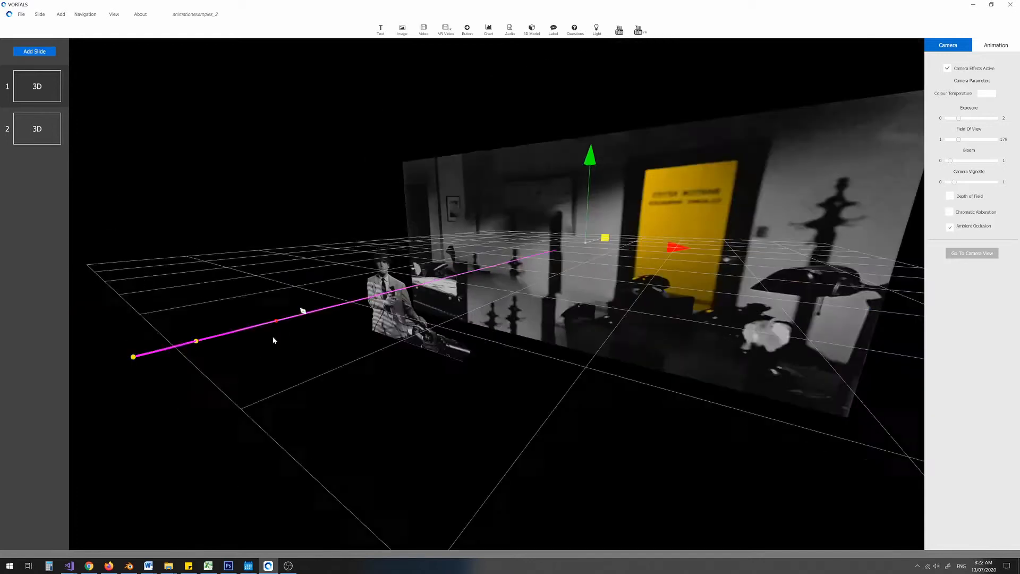
{"action": "scroll", "coordinate": [417, 310], "scroll_direction": "up", "scroll_amount": 1}
{"action": "scroll", "coordinate": [492, 313], "scroll_direction": "down", "scroll_amount": 2}
{"action": "scroll", "coordinate": [482, 314], "scroll_direction": "up", "scroll_amount": 2}
{"action": "middle_click_drag", "start_coordinate": [517, 306], "coordinate": [610, 263]}
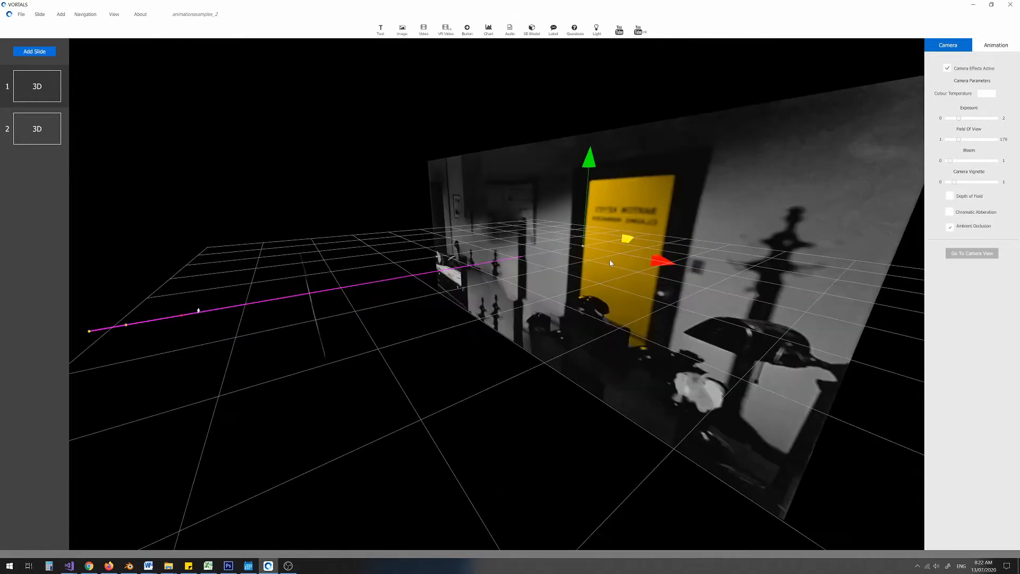
{"action": "middle_click_drag", "start_coordinate": [517, 292], "coordinate": [409, 291]}
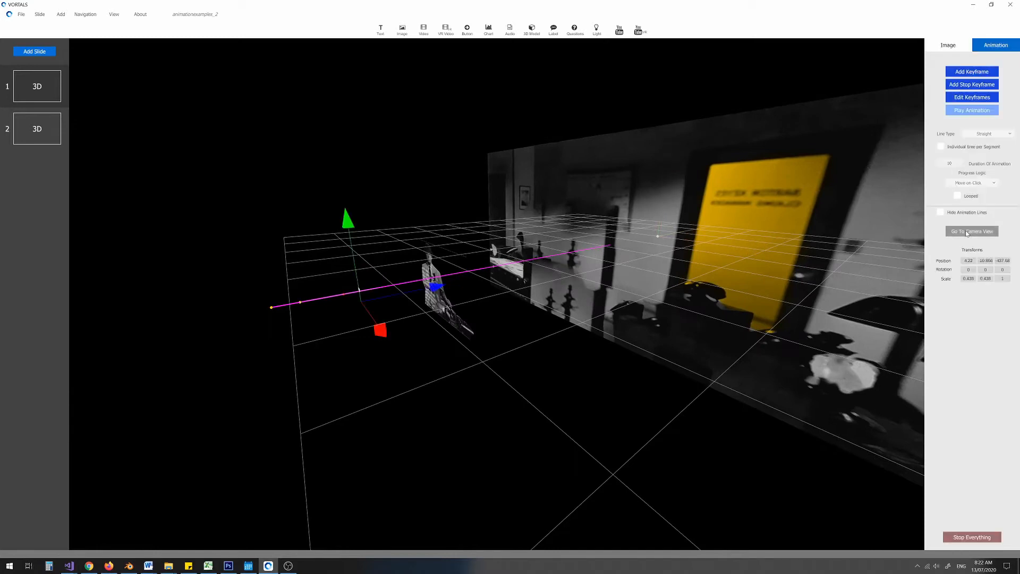
Go to the camera view and preview the camera's keyframe animation.
{"action": "left_click", "coordinate": [973, 231]}
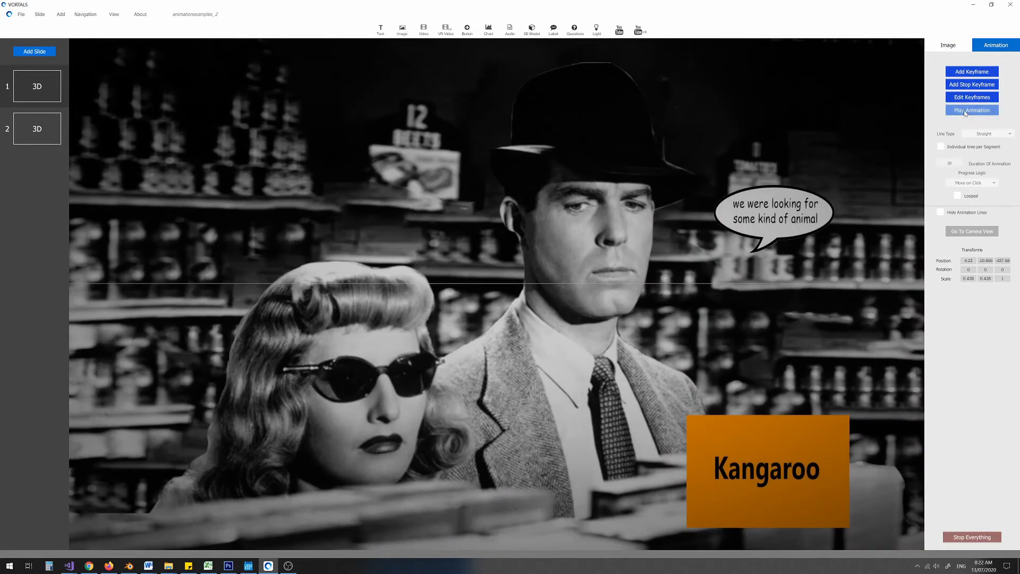
{"action": "left_click", "coordinate": [972, 537]}
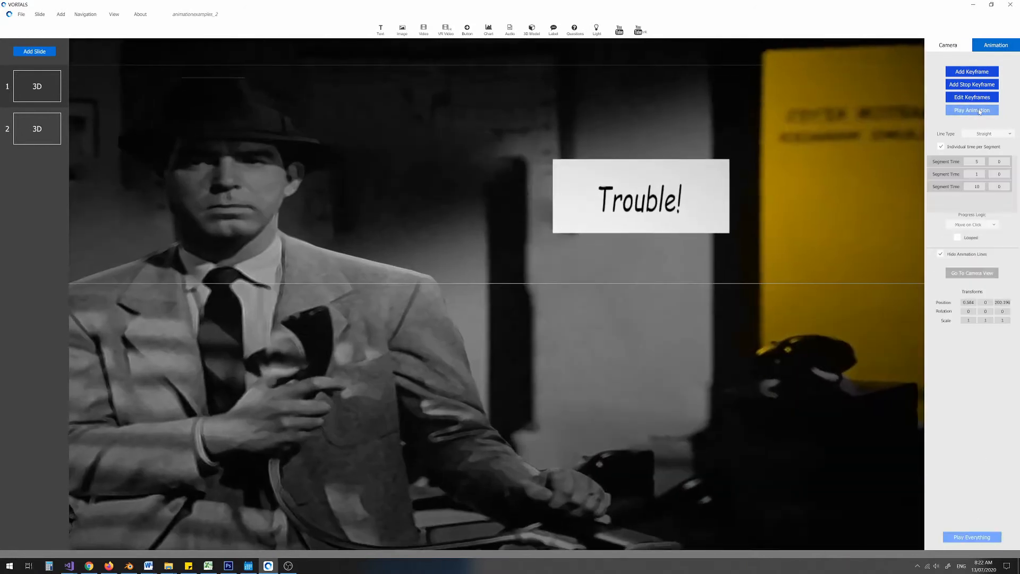
{"action": "left_click", "coordinate": [980, 111]}
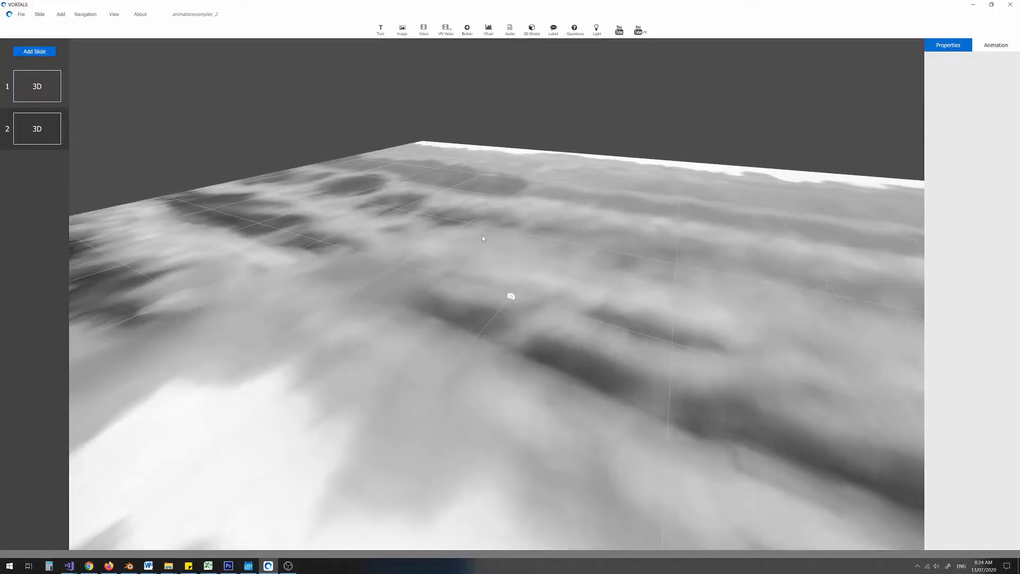
Insert the image kook_bg.jpg into the second slide.
{"action": "scroll", "coordinate": [483, 223], "scroll_direction": "down", "scroll_amount": 4}
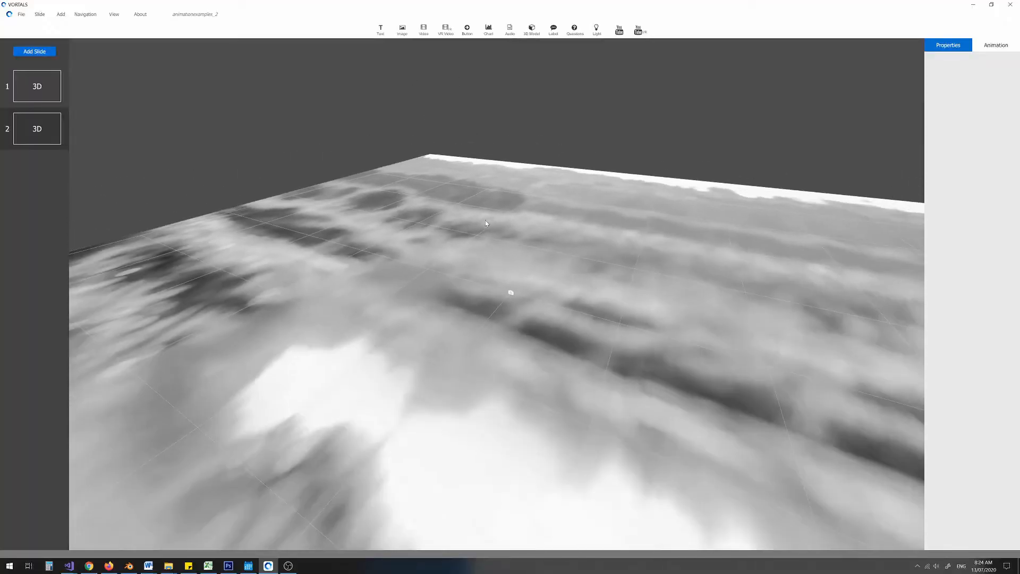
{"action": "middle_click_drag", "start_coordinate": [543, 248], "coordinate": [556, 245]}
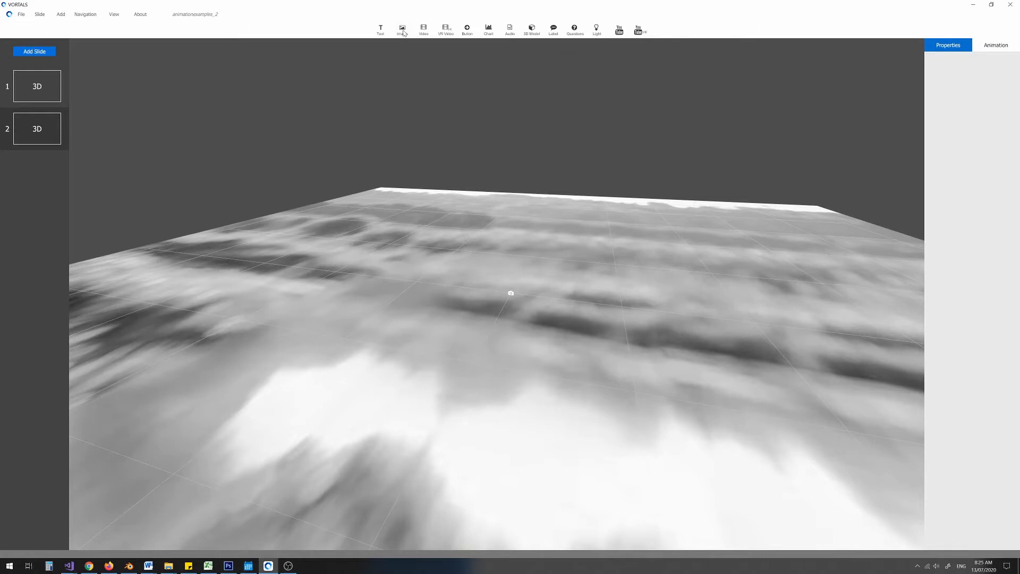
{"action": "middle_click_drag", "start_coordinate": [435, 191], "coordinate": [501, 301]}
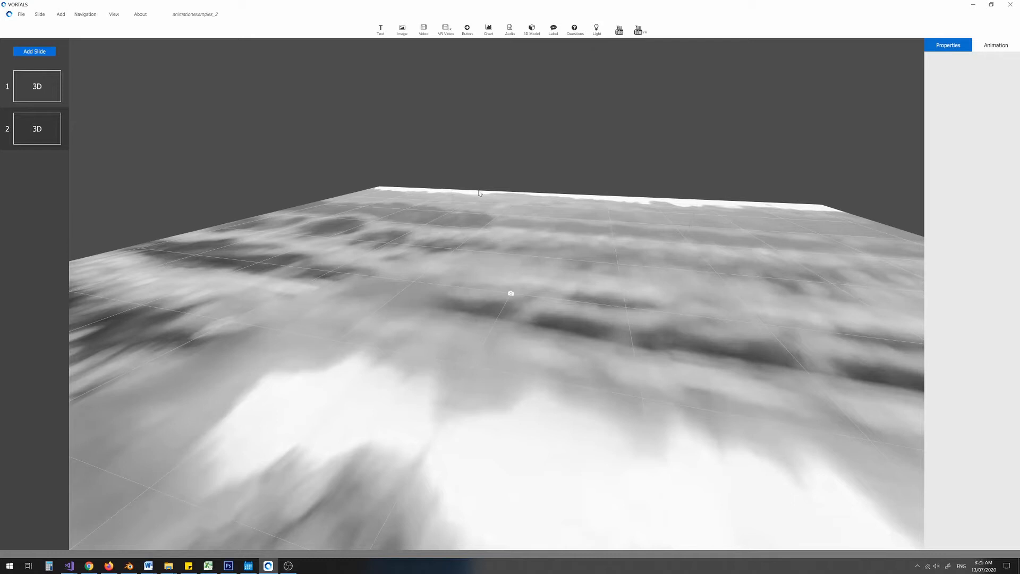
{"action": "left_click", "coordinate": [402, 28]}
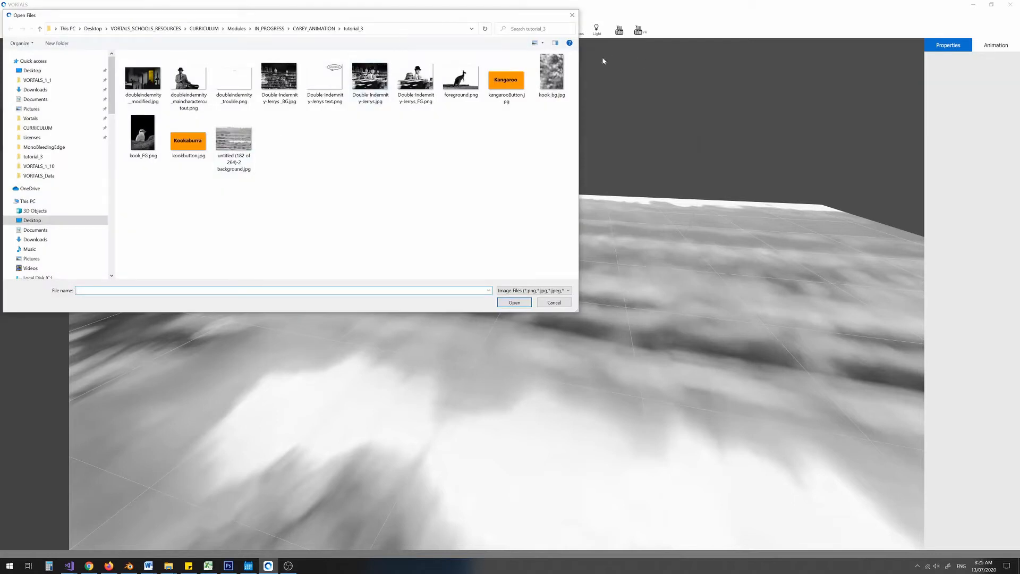
{"action": "left_click", "coordinate": [558, 78]}
{"action": "left_click", "coordinate": [515, 302]}
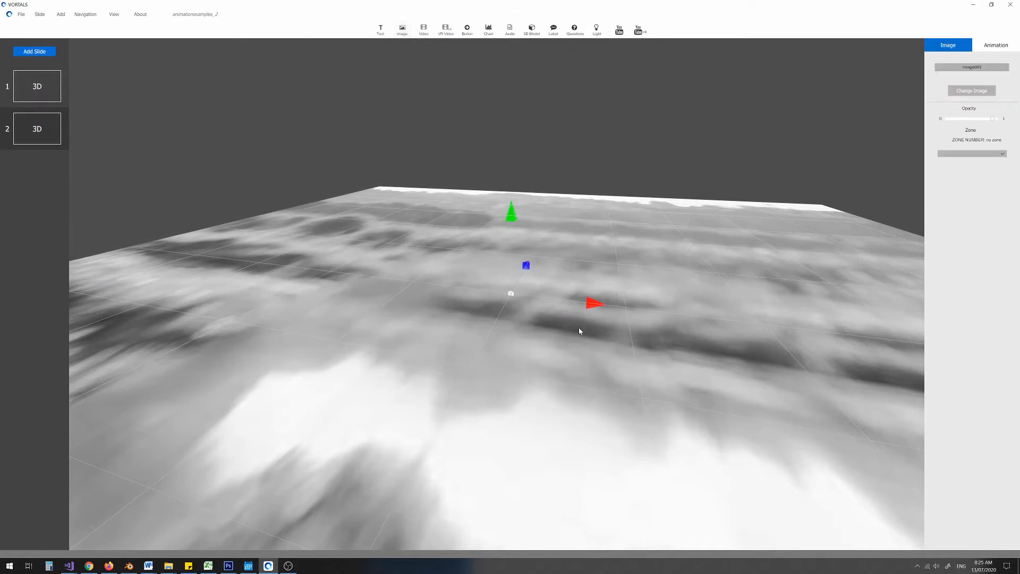
Move the kook_bg.jpg image back to the far edge of the ground and raise it above the surface.
{"action": "middle_click_drag", "start_coordinate": [543, 334], "coordinate": [526, 319]}
{"action": "left_click_drag", "start_coordinate": [534, 279], "coordinate": [880, 68]}
{"action": "left_click_drag", "start_coordinate": [609, 195], "coordinate": [618, 151]}
Scale the kook_bg.jpg image up into a large backdrop behind the ground.
{"action": "right_click", "coordinate": [626, 172]}
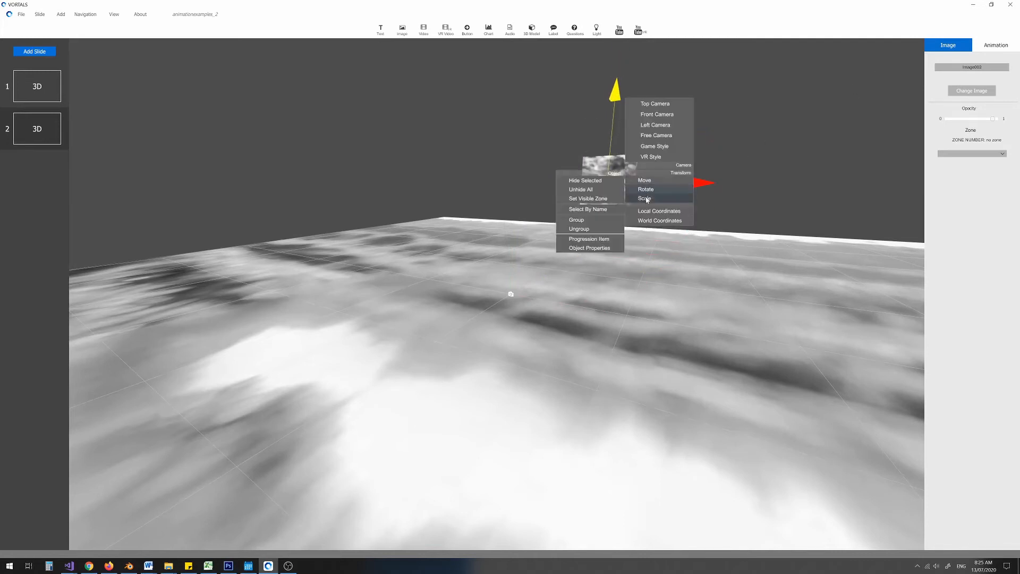
{"action": "right_click", "coordinate": [606, 183]}
{"action": "left_click", "coordinate": [631, 210]}
{"action": "left_click_drag", "start_coordinate": [608, 184], "coordinate": [774, 143]}
Insert the kangaroo image foreground.png into the scene.
{"action": "middle_click_drag", "start_coordinate": [773, 144], "coordinate": [794, 89]}
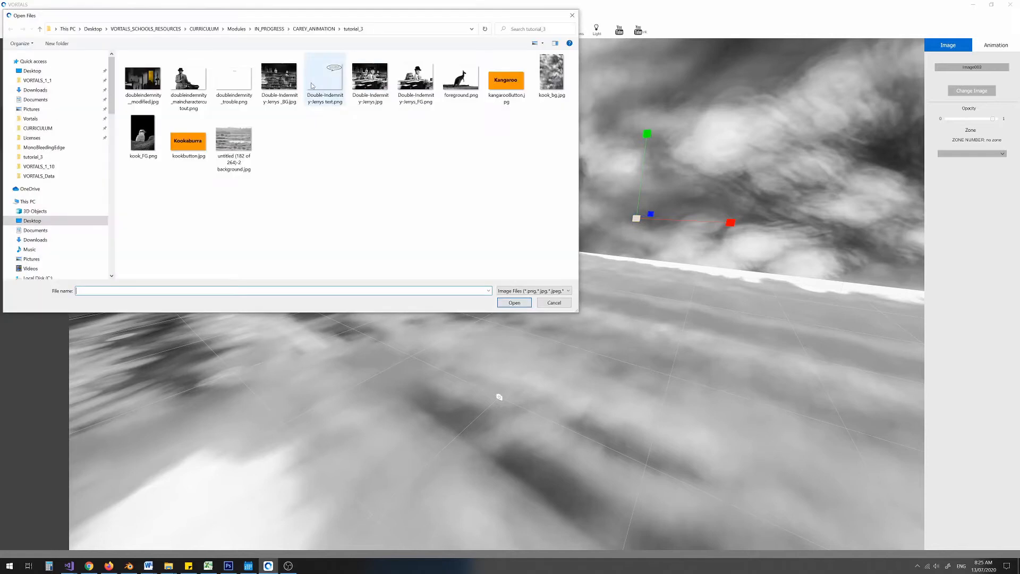
{"action": "left_click", "coordinate": [460, 79]}
{"action": "left_click", "coordinate": [501, 306]}
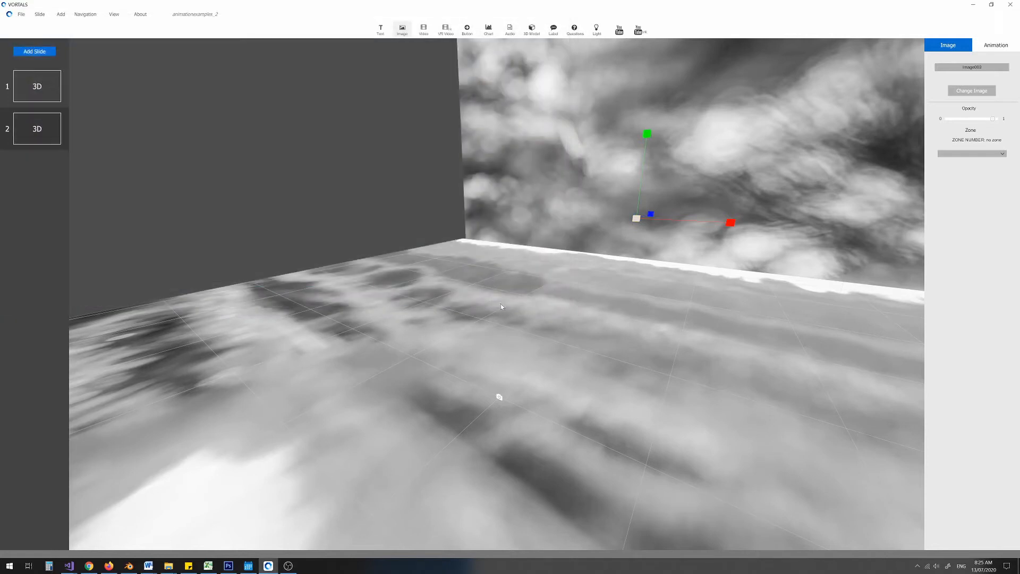
Raise the kangaroo image so it stands on the ground in front of the backdrop.
{"action": "right_click", "coordinate": [512, 384]}
{"action": "left_click", "coordinate": [525, 390]}
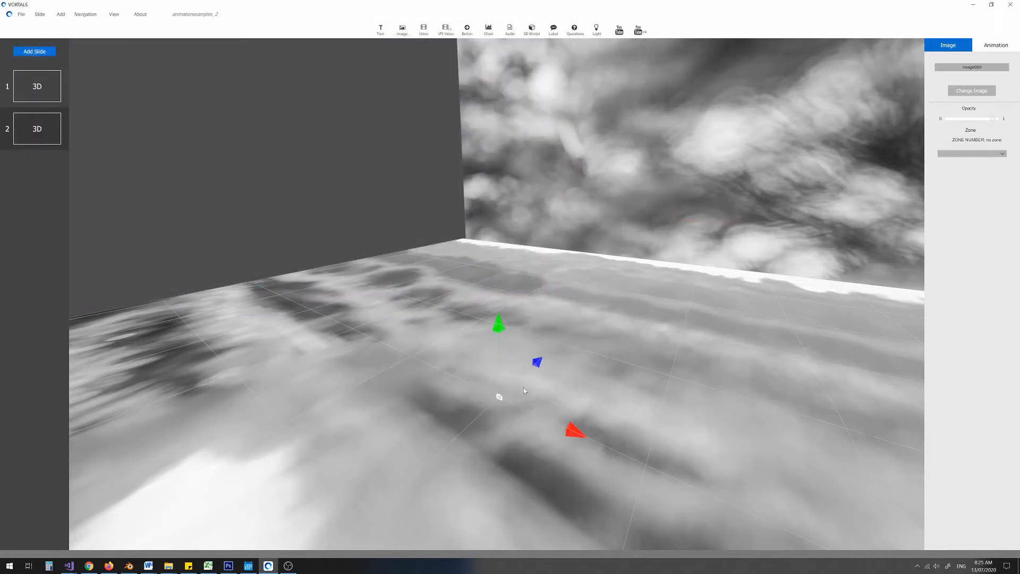
{"action": "left_click_drag", "start_coordinate": [500, 376], "coordinate": [501, 349]}
{"action": "middle_click_drag", "start_coordinate": [501, 349], "coordinate": [516, 378]}
{"action": "scroll", "coordinate": [552, 378], "scroll_direction": "down", "scroll_amount": 2}
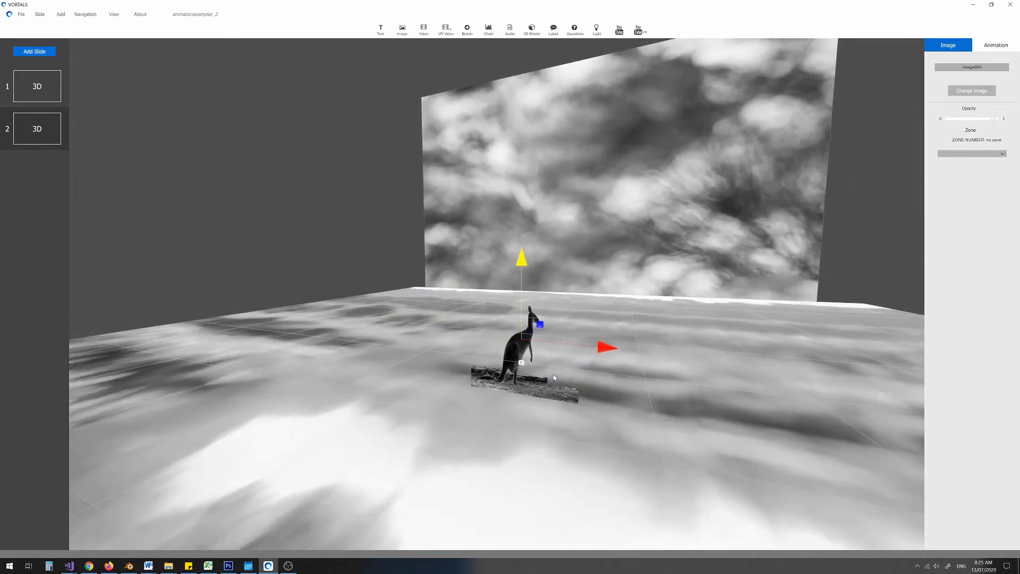
{"action": "scroll", "coordinate": [553, 329], "scroll_direction": "down", "scroll_amount": 3}
{"action": "scroll", "coordinate": [561, 319], "scroll_direction": "up", "scroll_amount": 2}
{"action": "middle_click_drag", "start_coordinate": [561, 319], "coordinate": [439, 360]}
{"action": "middle_click_drag", "start_coordinate": [601, 290], "coordinate": [594, 317]}
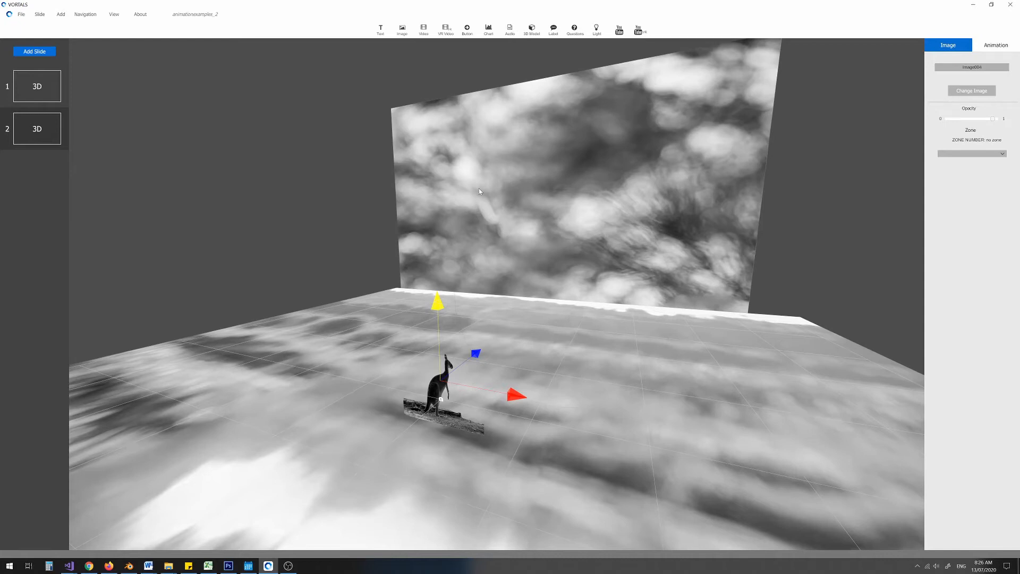
Switch to Blender and examine the upright plane and the mesh primitives that can be added.
{"action": "left_click", "coordinate": [129, 565]}
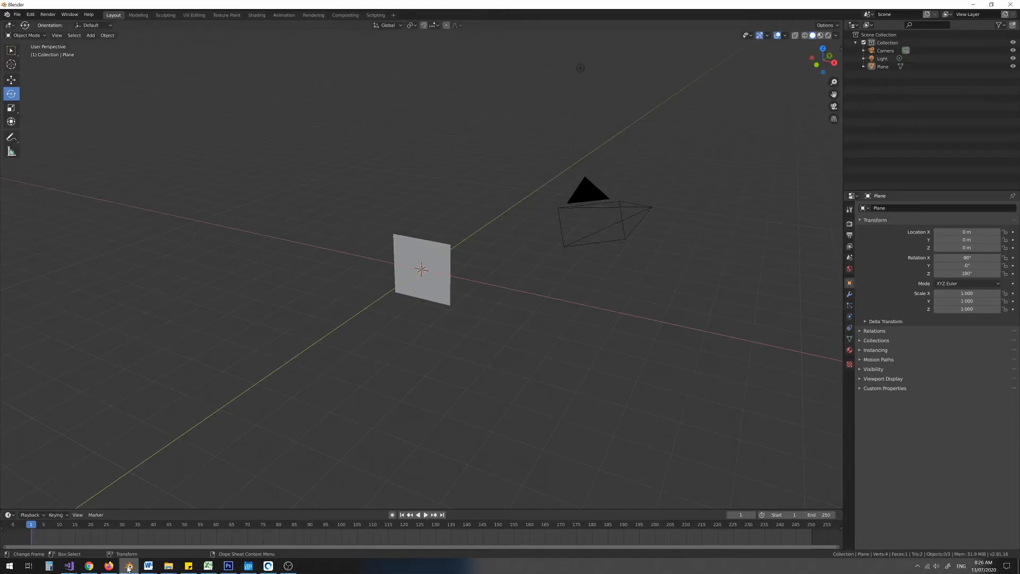
{"action": "scroll", "coordinate": [409, 173], "scroll_direction": "up", "scroll_amount": 3}
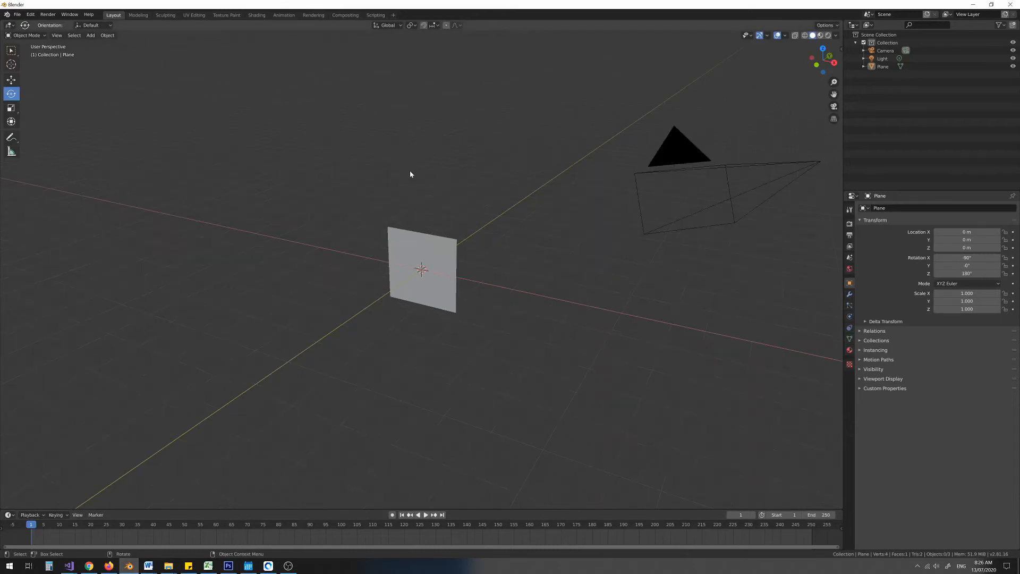
{"action": "middle_click_drag", "start_coordinate": [425, 217], "coordinate": [241, 119]}
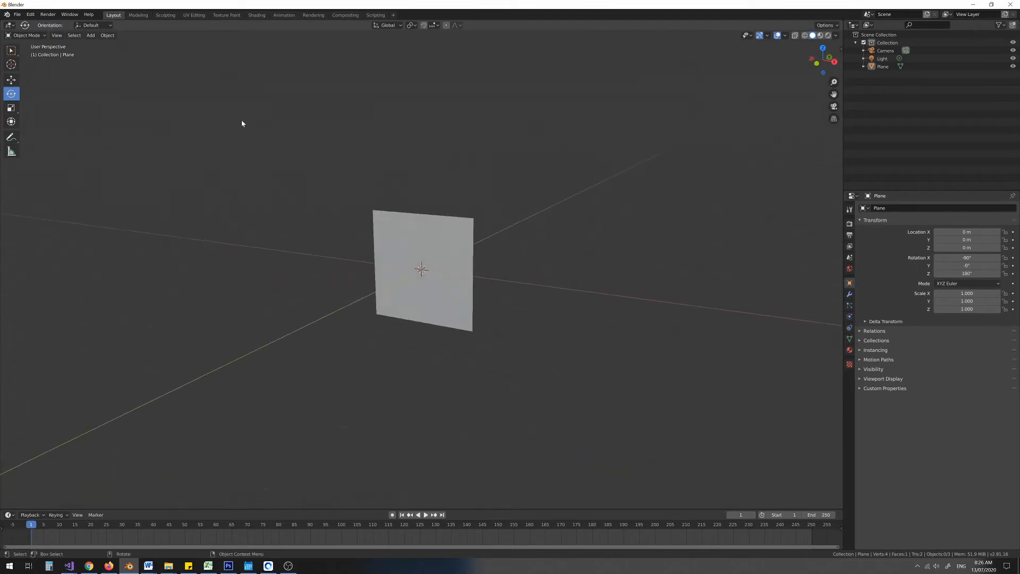
{"action": "left_click", "coordinate": [91, 36]}
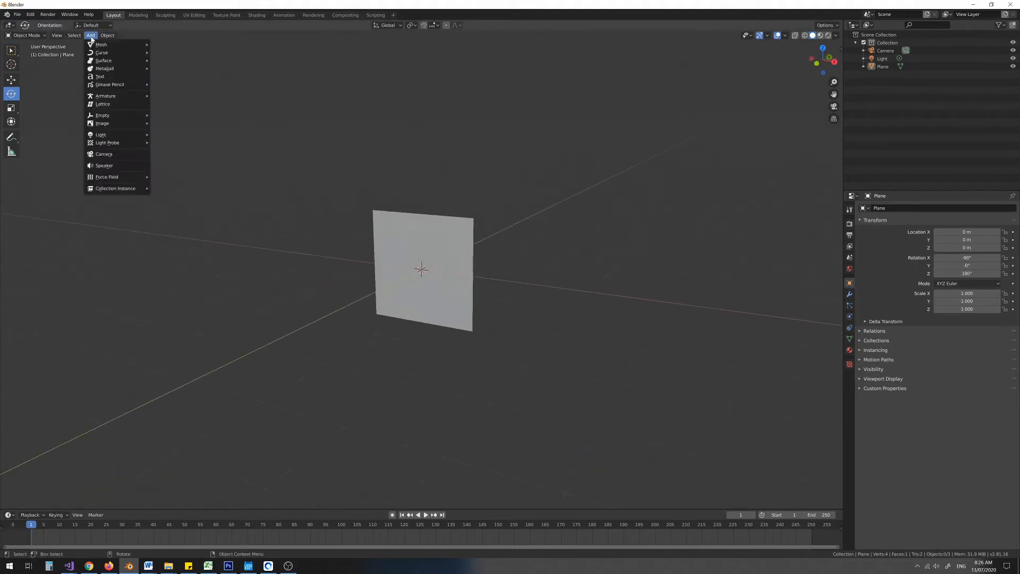
{"action": "mouse_move", "coordinate": [104, 45]}
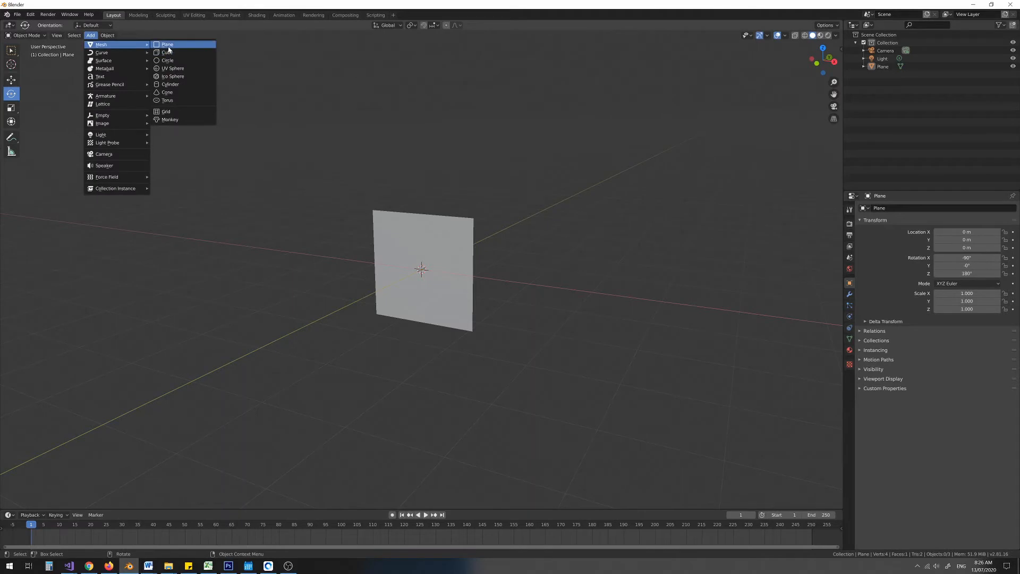
{"action": "mouse_move", "coordinate": [436, 255]}
{"action": "middle_mouse_down"}
{"action": "mouse_move", "coordinate": [488, 264]}
{"action": "mouse_move", "coordinate": [380, 269]}
{"action": "mouse_move", "coordinate": [440, 262]}
{"action": "middle_mouse_up"}
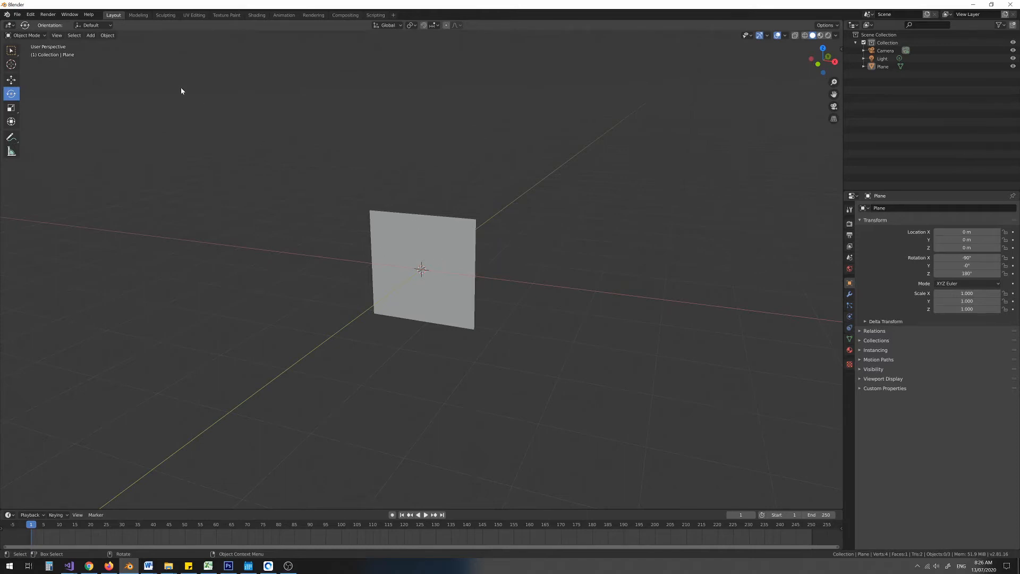
Export the Blender scene in FBX format as plane.fbx to the tutorial_3 folder.
{"action": "left_click", "coordinate": [17, 15]}
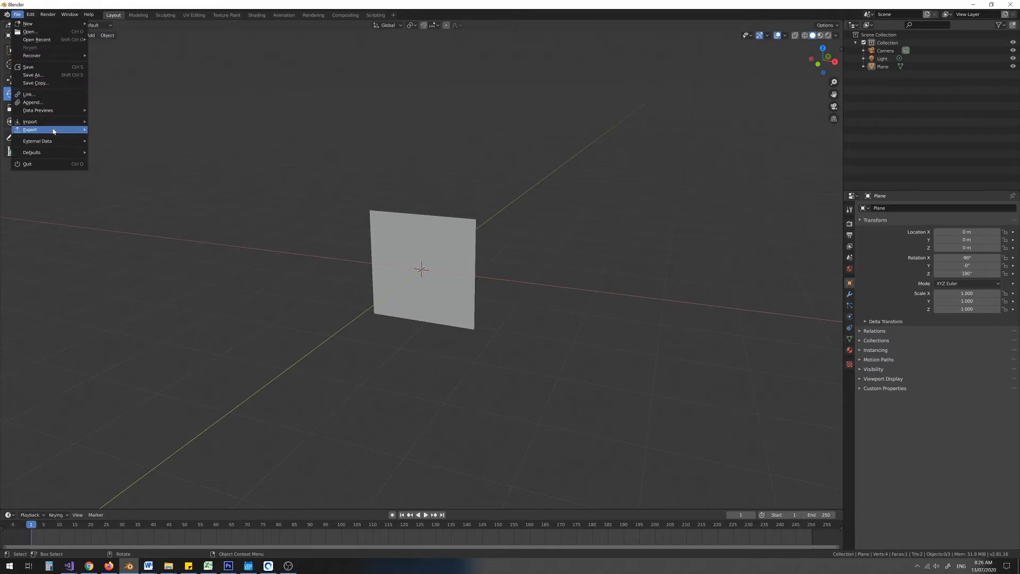
{"action": "mouse_move", "coordinate": [54, 130]}
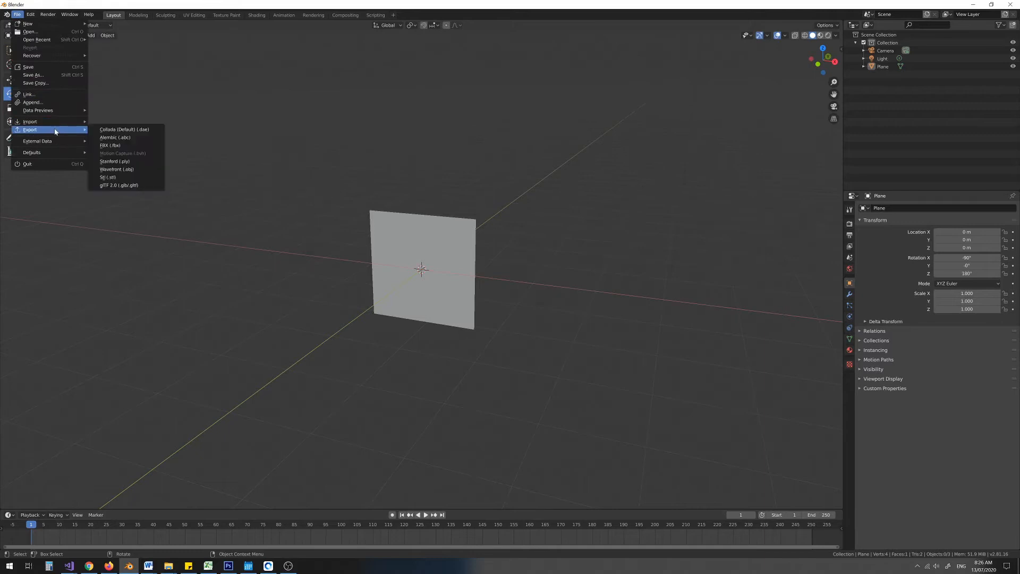
{"action": "left_click", "coordinate": [109, 148]}
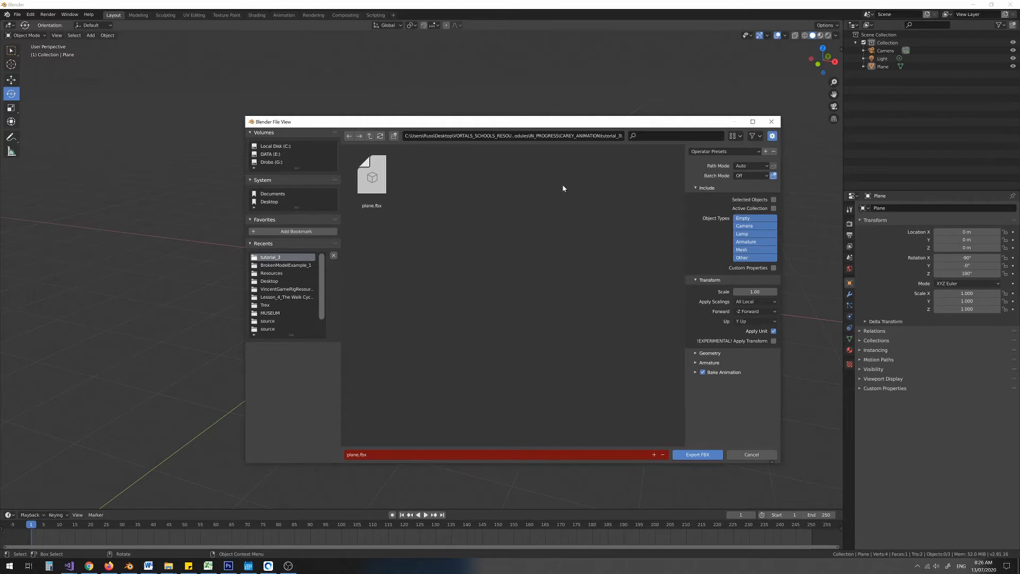
{"action": "left_click", "coordinate": [697, 455]}
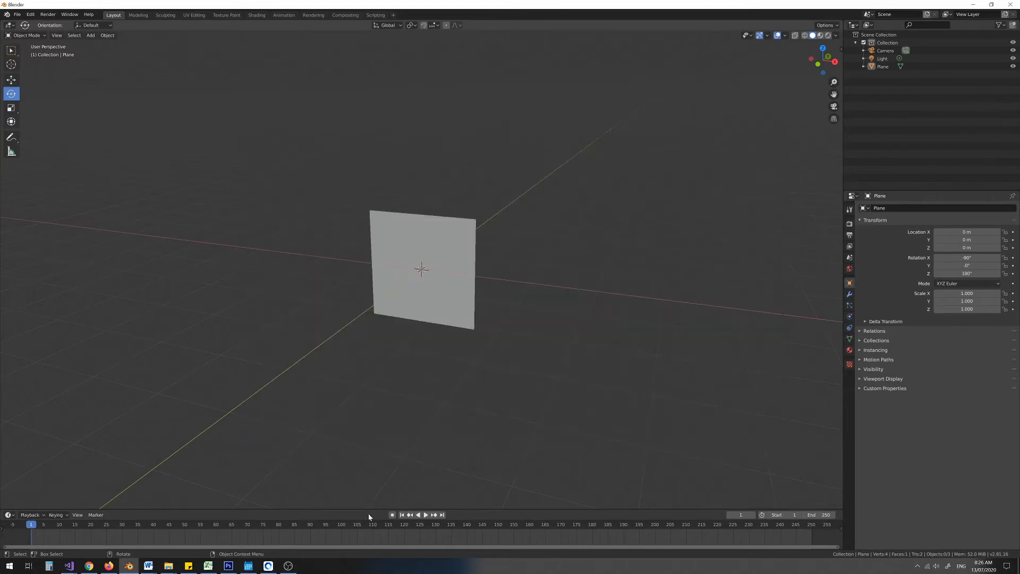
Switch to VORTALS and clear the backdrop, ground and kangaroo images from the second slide's scene.
{"action": "left_click", "coordinate": [269, 566]}
{"action": "scroll", "coordinate": [495, 159], "scroll_direction": "down", "scroll_amount": 5}
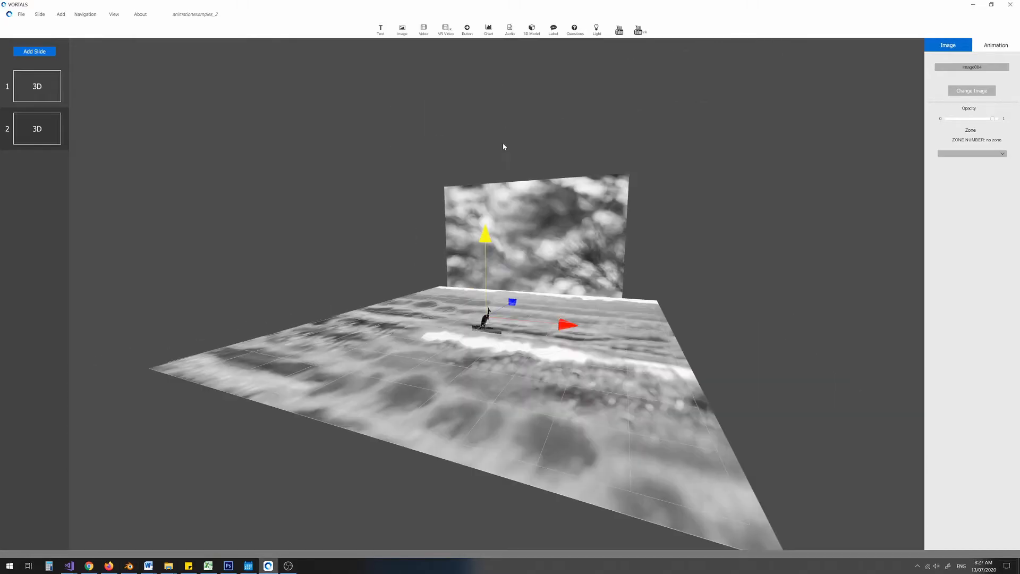
{"action": "middle_click_drag", "start_coordinate": [478, 191], "coordinate": [425, 217]}
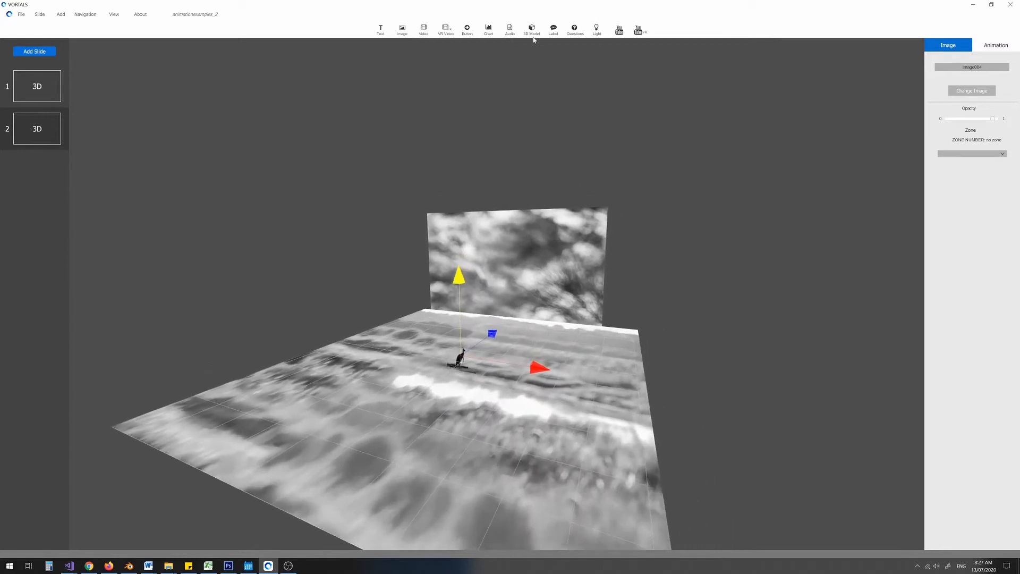
{"action": "left_click", "coordinate": [493, 266]}
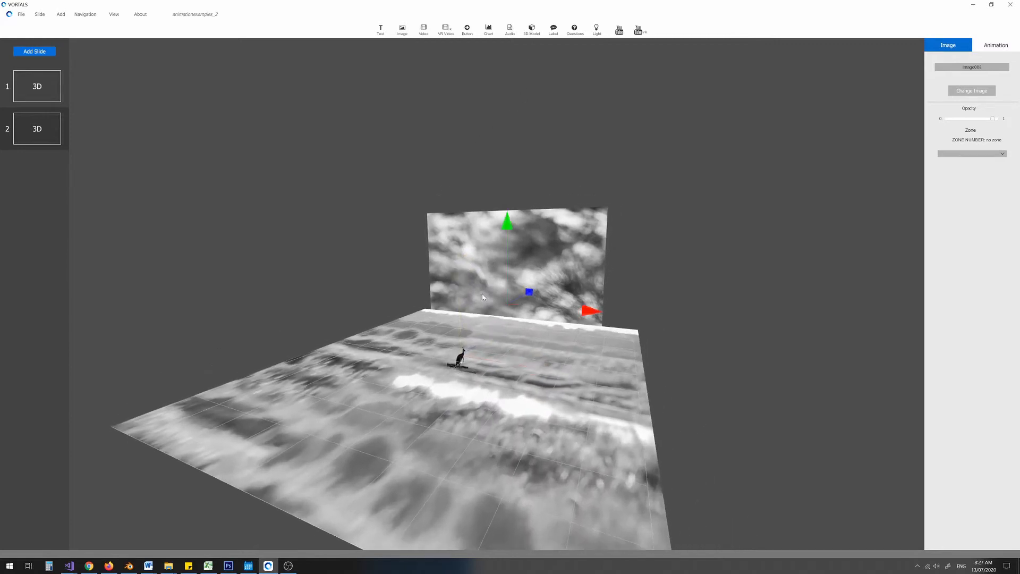
{"action": "key", "text": "Delete"}
{"action": "left_click", "coordinate": [464, 368]}
{"action": "key", "text": "Delete"}
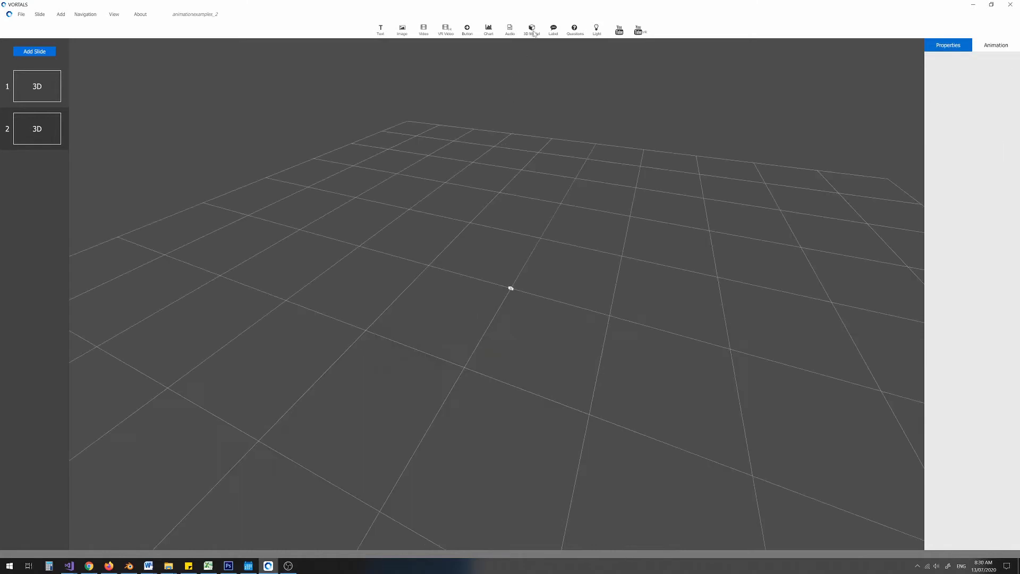
Insert the plane.fbx model from the tutorial_3 folder into the empty scene.
{"action": "left_click", "coordinate": [532, 30]}
{"action": "left_click", "coordinate": [145, 80]}
{"action": "left_click", "coordinate": [514, 303]}
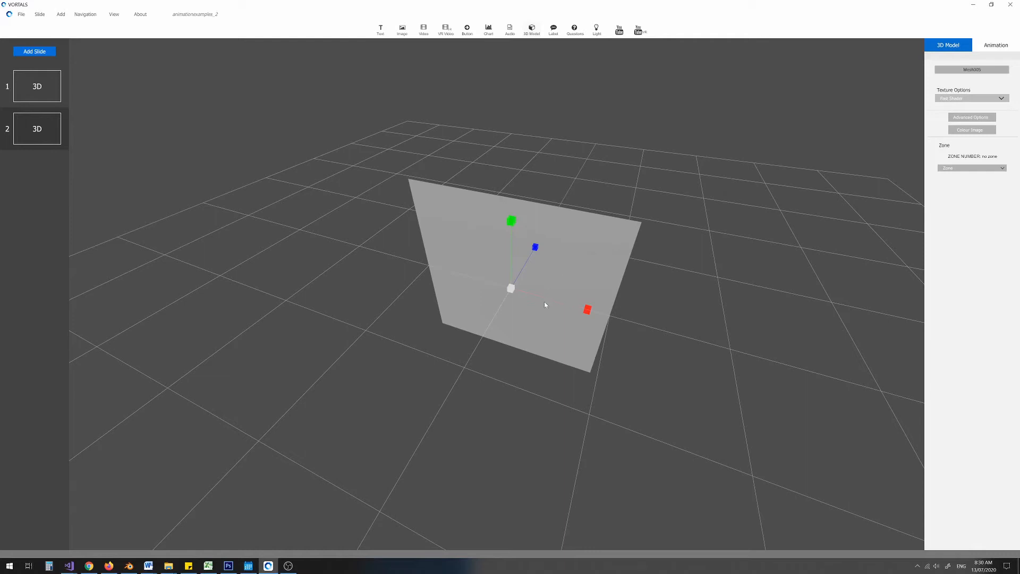
Rotate the plane so it lies flat and scale it up evenly into a large ground surface.
{"action": "middle_click_drag", "start_coordinate": [540, 276], "coordinate": [518, 264]}
{"action": "right_click", "coordinate": [603, 275]}
{"action": "left_click", "coordinate": [618, 291]}
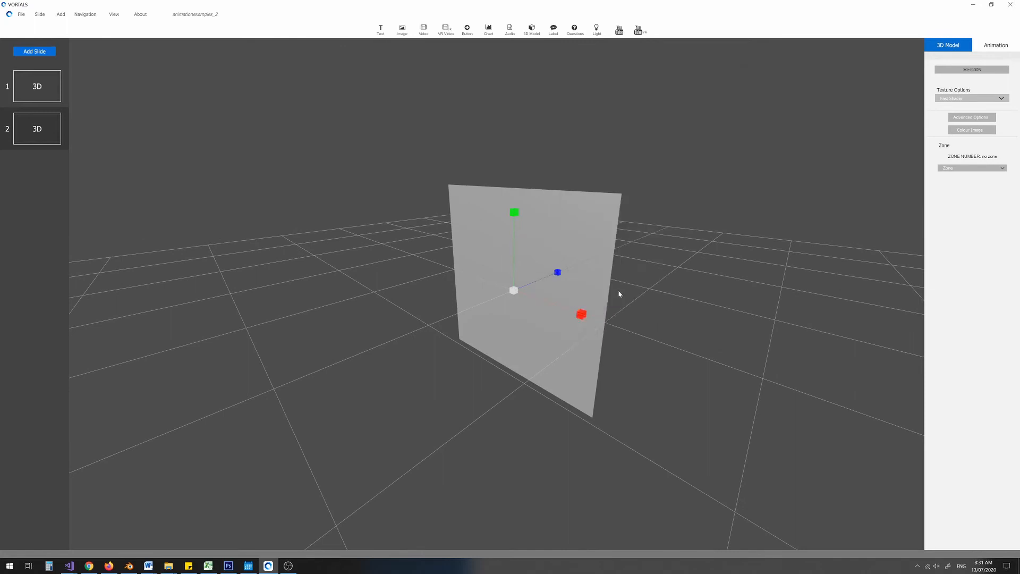
{"action": "left_click_drag", "start_coordinate": [458, 276], "coordinate": [624, 197]}
{"action": "right_click", "coordinate": [619, 207]}
{"action": "left_click", "coordinate": [626, 240]}
{"action": "left_click_drag", "start_coordinate": [510, 293], "coordinate": [634, 259]}
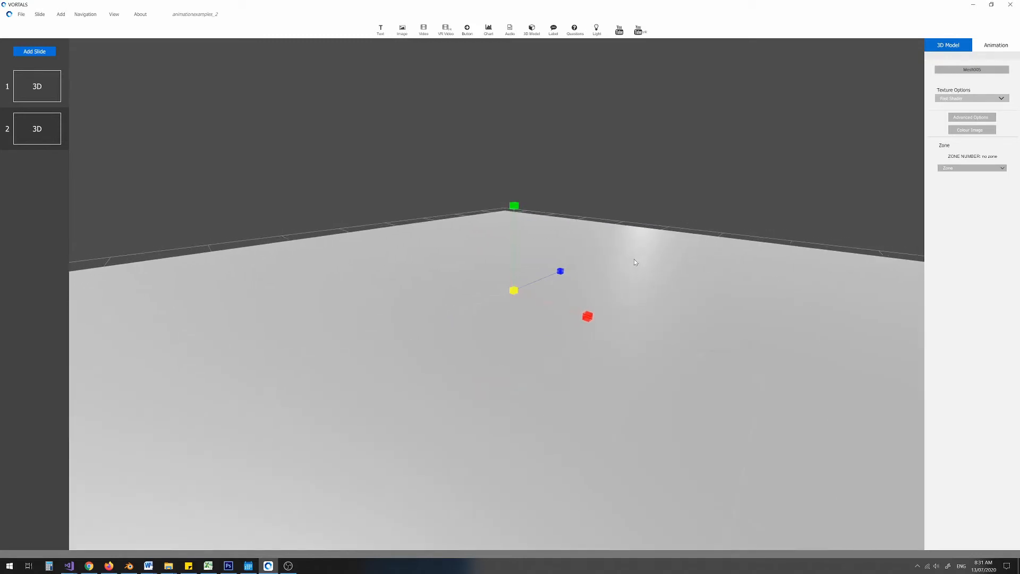
Apply the image untitled (182 of 264)-2 background.jpg as the ground plane's colour image.
{"action": "left_click", "coordinate": [965, 132]}
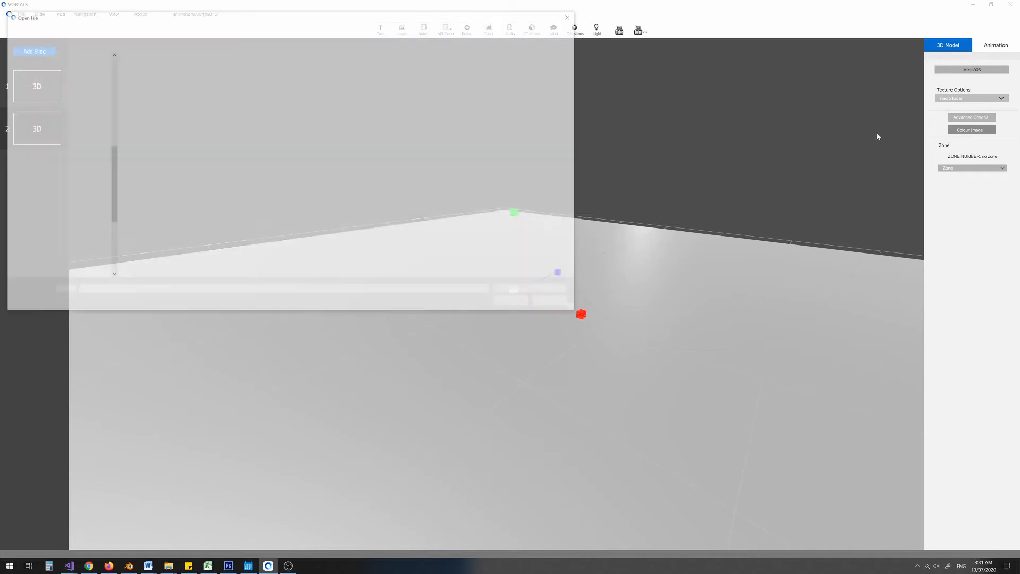
{"action": "left_click", "coordinate": [234, 139]}
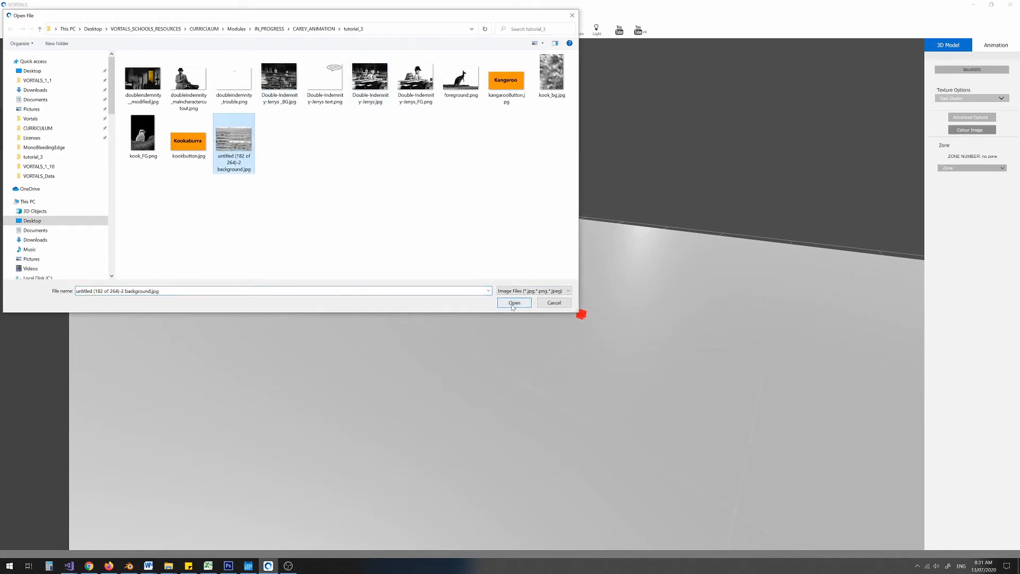
{"action": "left_click", "coordinate": [527, 303]}
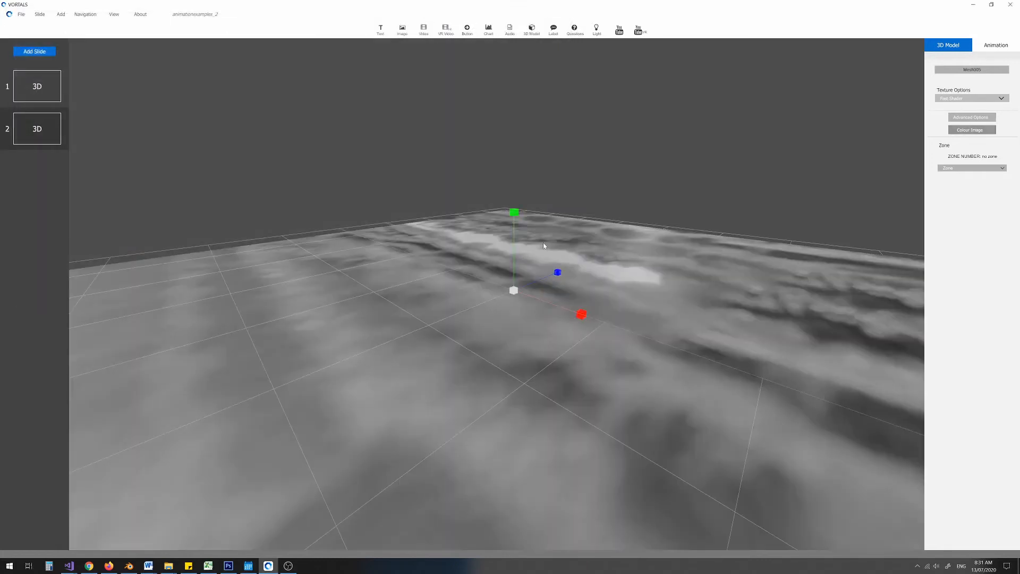
{"action": "middle_click_drag", "start_coordinate": [644, 255], "coordinate": [616, 253]}
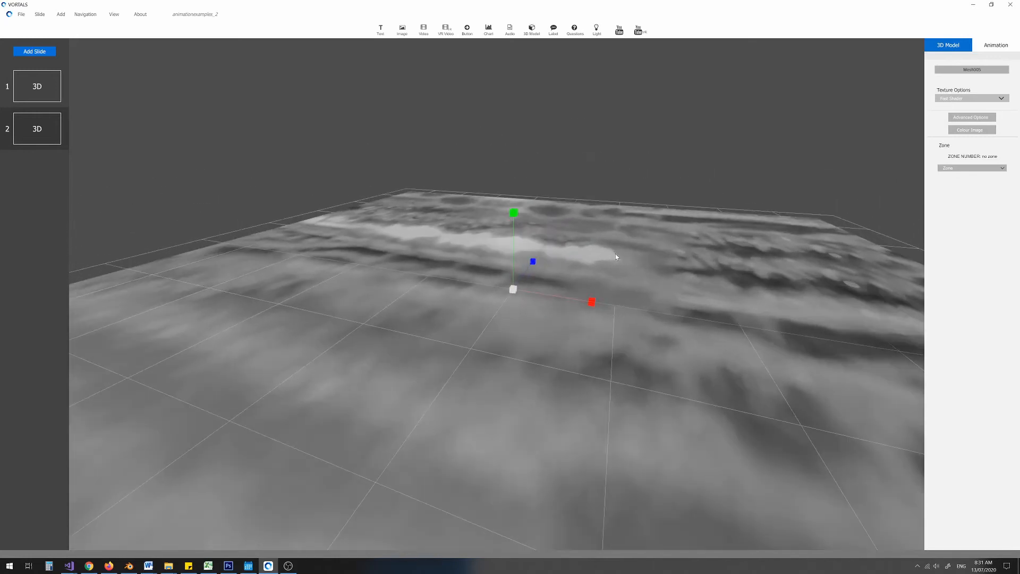
Insert a second copy of the plane.fbx model to serve as the backdrop.
{"action": "scroll", "coordinate": [611, 251], "scroll_direction": "down", "scroll_amount": 2}
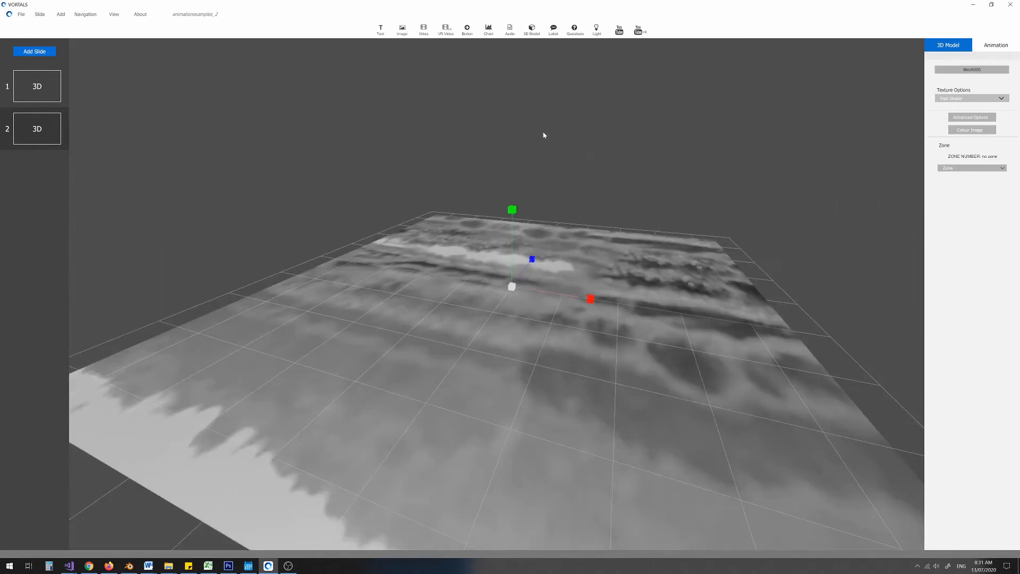
{"action": "left_click", "coordinate": [532, 29]}
{"action": "left_click", "coordinate": [143, 75]}
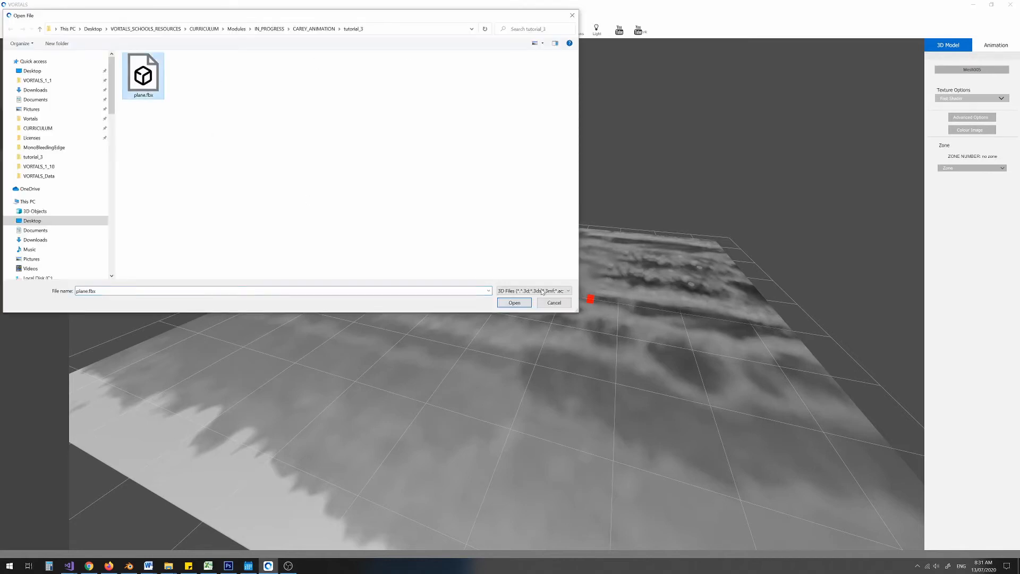
{"action": "left_click", "coordinate": [513, 304]}
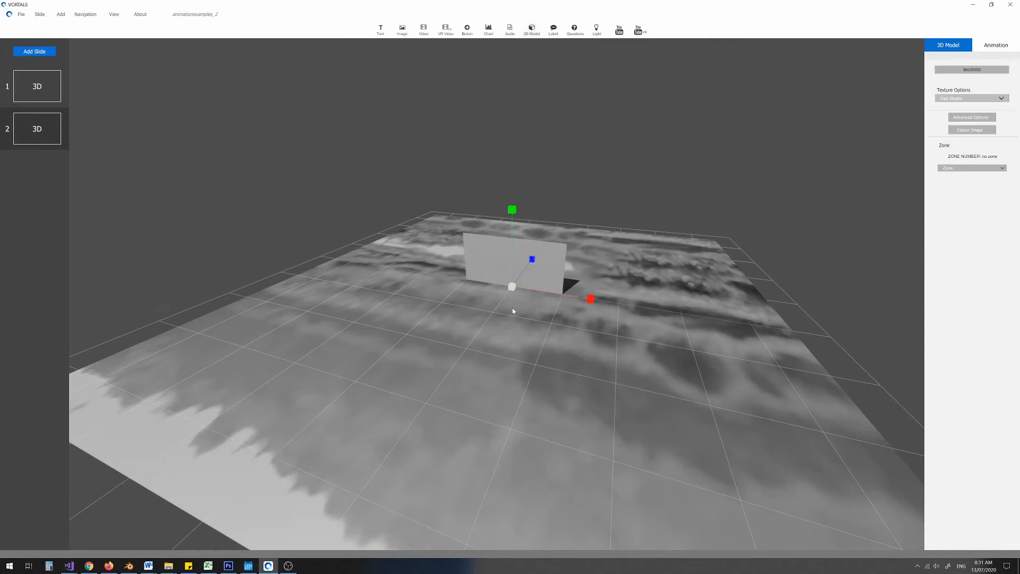
Raise the second plane until its lower edge rests on the ground surface.
{"action": "right_click", "coordinate": [543, 247]}
{"action": "left_click", "coordinate": [562, 258]}
{"action": "middle_click_drag", "start_coordinate": [533, 267], "coordinate": [506, 268]}
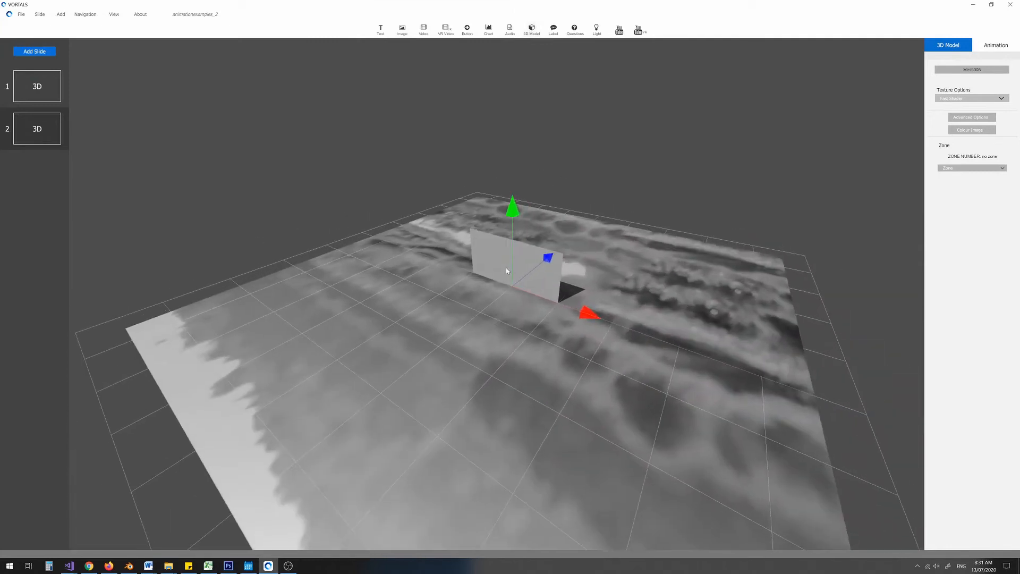
{"action": "scroll", "coordinate": [513, 266], "scroll_direction": "up", "scroll_amount": 4}
{"action": "left_click_drag", "start_coordinate": [516, 257], "coordinate": [883, 192]}
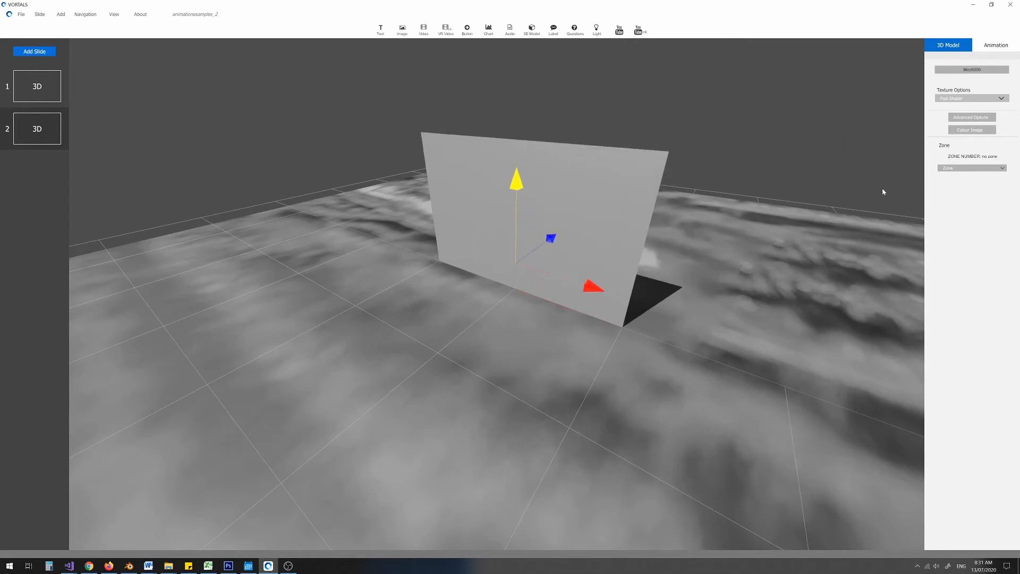
Apply kook_bg.jpg as the colour image of the upright backdrop plane.
{"action": "left_click", "coordinate": [963, 131]}
{"action": "left_click", "coordinate": [552, 76]}
{"action": "left_click", "coordinate": [512, 303]}
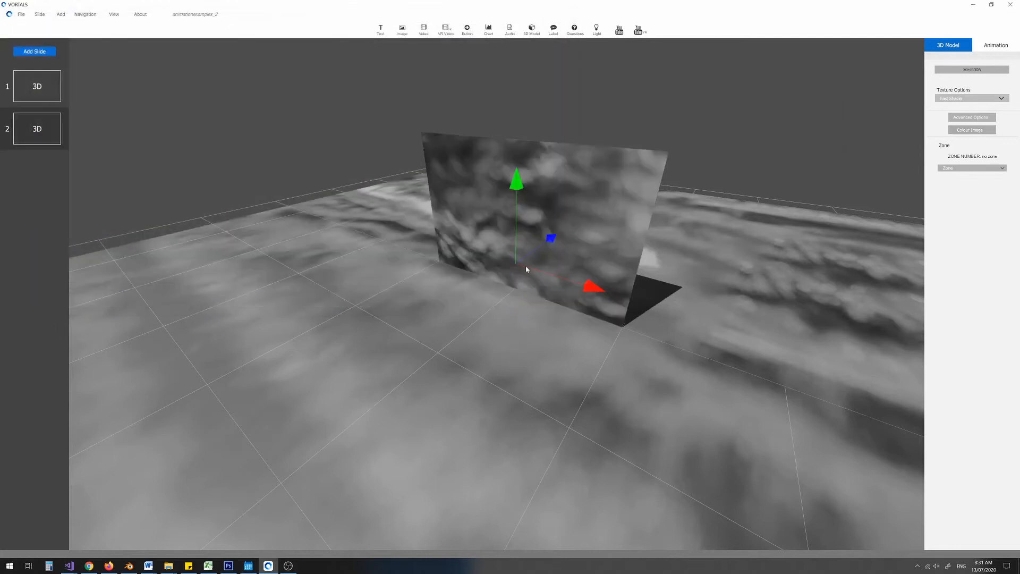
Enlarge the backdrop plane and position it upright along the far edge of the ground.
{"action": "left_click_drag", "start_coordinate": [551, 238], "coordinate": [911, 51]}
{"action": "right_click", "coordinate": [685, 166]}
{"action": "left_click", "coordinate": [703, 194]}
{"action": "left_click_drag", "start_coordinate": [625, 184], "coordinate": [696, 158]}
{"action": "right_click", "coordinate": [696, 157]}
{"action": "left_click", "coordinate": [711, 170]}
{"action": "left_click_drag", "start_coordinate": [633, 151], "coordinate": [590, 164]}
{"action": "right_click_drag", "start_coordinate": [587, 166], "coordinate": [436, 241]}
{"action": "left_click_drag", "start_coordinate": [642, 175], "coordinate": [693, 139]}
{"action": "left_click_drag", "start_coordinate": [349, 390], "coordinate": [418, 334]}
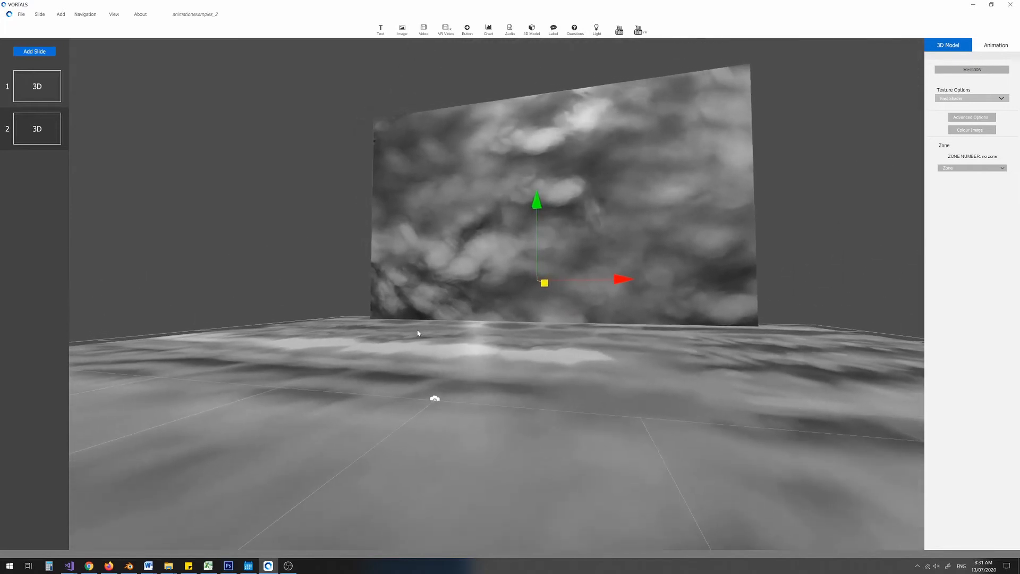
Insert a third plane.fbx model for the kangaroo and raise it to stand on the ground.
{"action": "left_click", "coordinate": [532, 29]}
{"action": "double_click", "coordinate": [143, 77]}
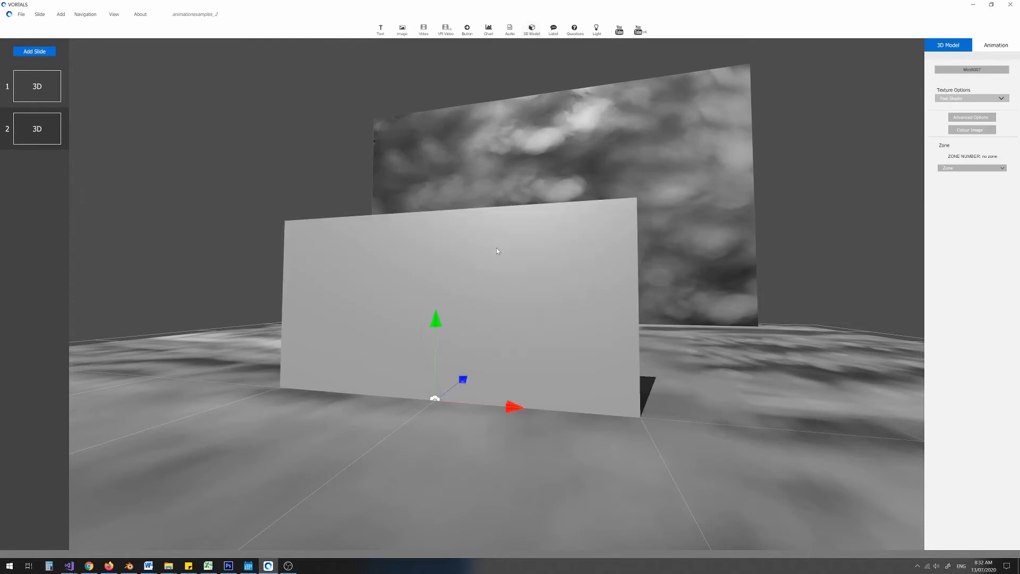
{"action": "left_click_drag", "start_coordinate": [437, 355], "coordinate": [439, 274]}
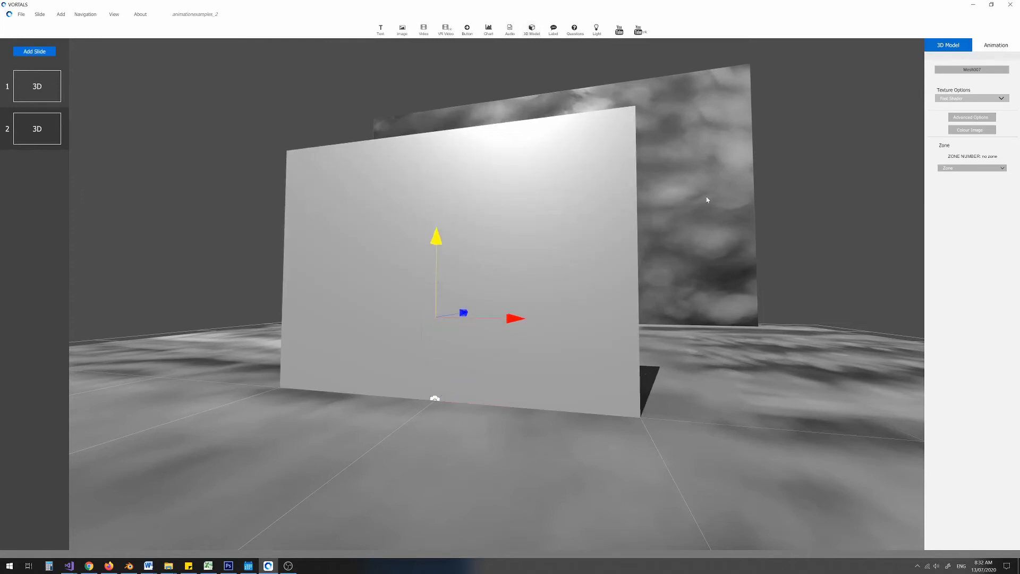
Set the third plane's texture option to Basic Shader and apply foreground.png as its colour image.
{"action": "left_click", "coordinate": [957, 99]}
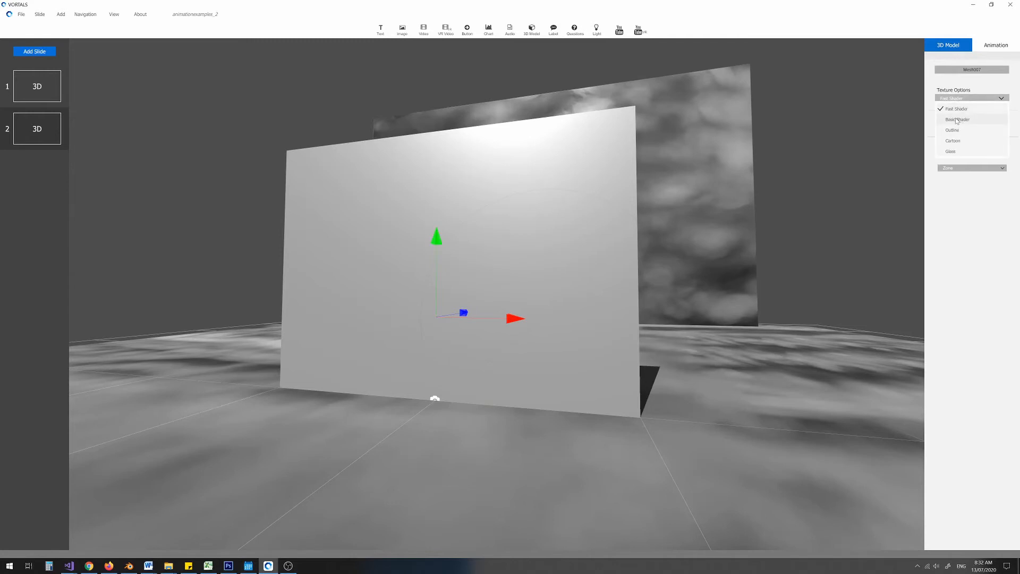
{"action": "left_click", "coordinate": [957, 120]}
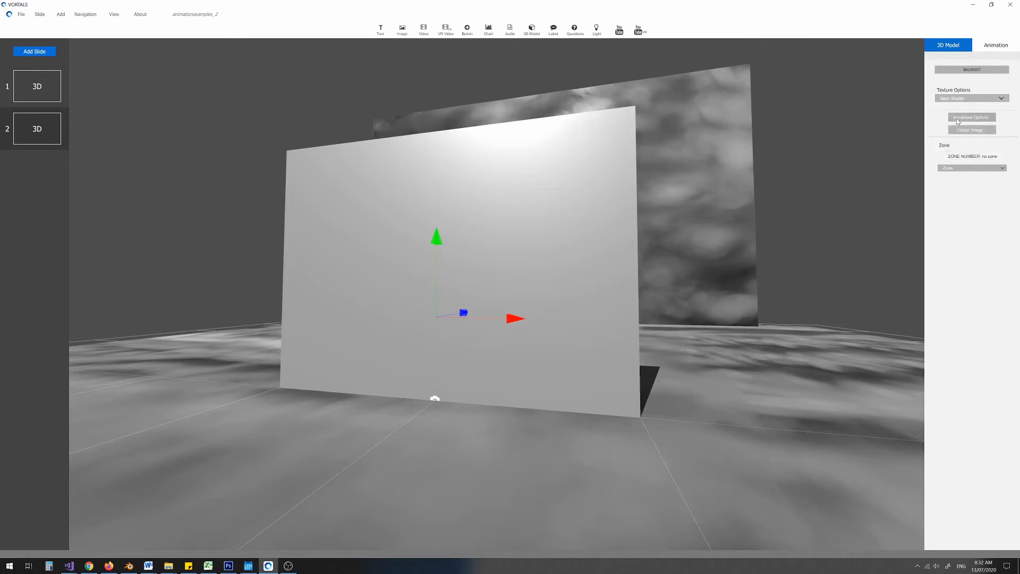
{"action": "left_click", "coordinate": [968, 133]}
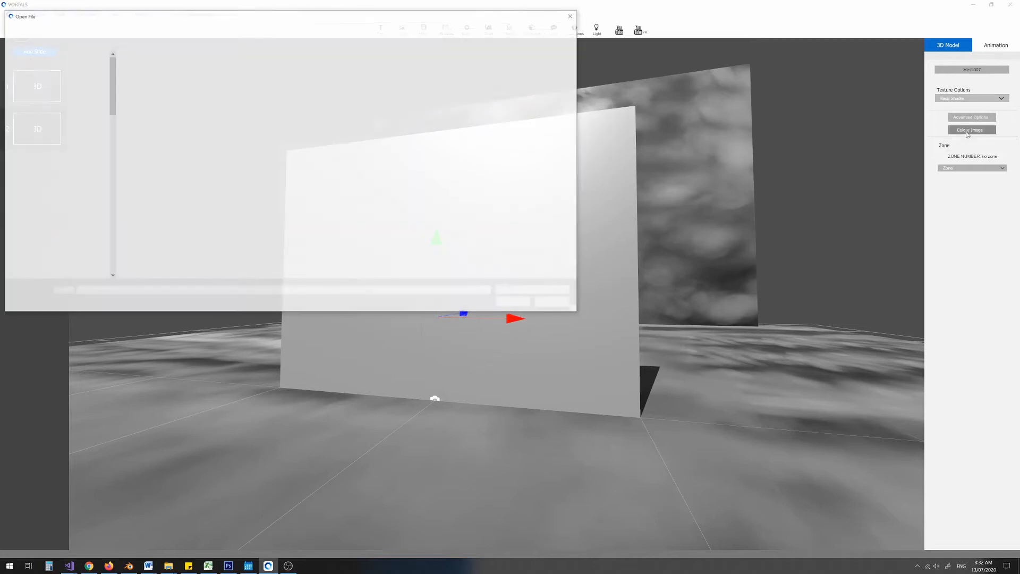
{"action": "left_click", "coordinate": [461, 78]}
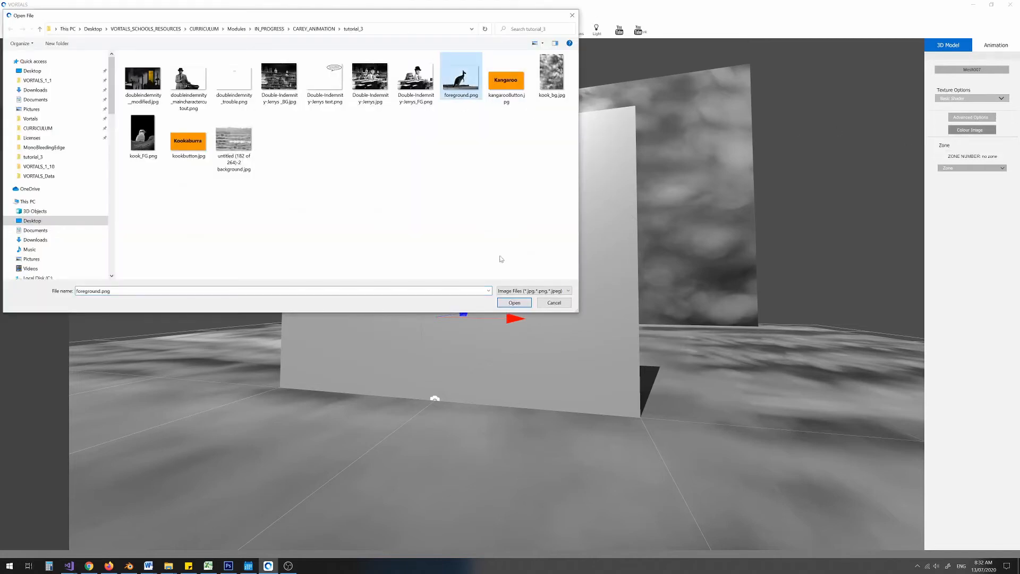
{"action": "left_click", "coordinate": [514, 304]}
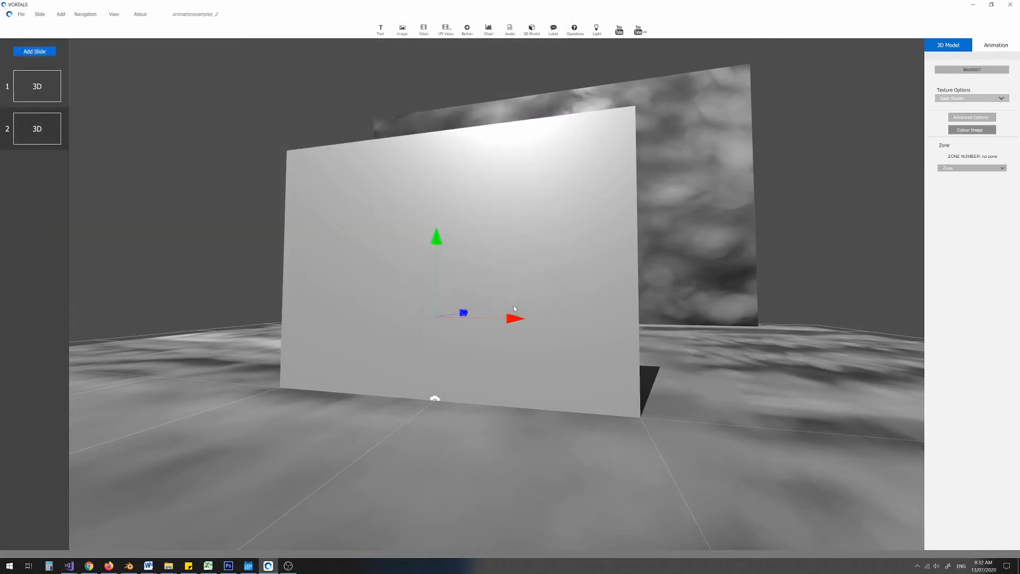
Rotate the upside-down kangaroo plane so the kangaroo stands upright.
{"action": "right_click", "coordinate": [498, 247]}
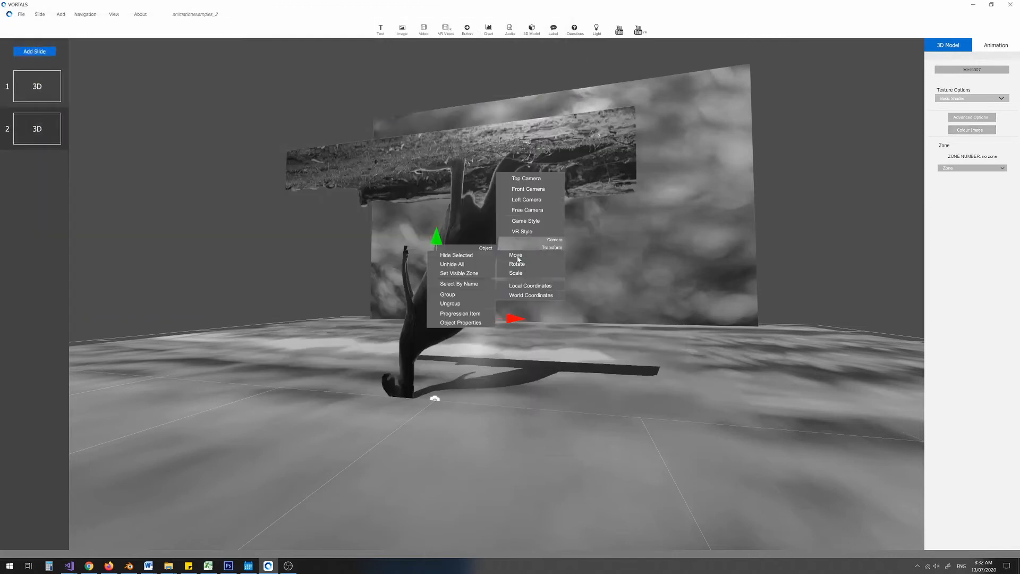
{"action": "left_click", "coordinate": [526, 269]}
{"action": "middle_click_drag", "start_coordinate": [479, 264], "coordinate": [441, 303]}
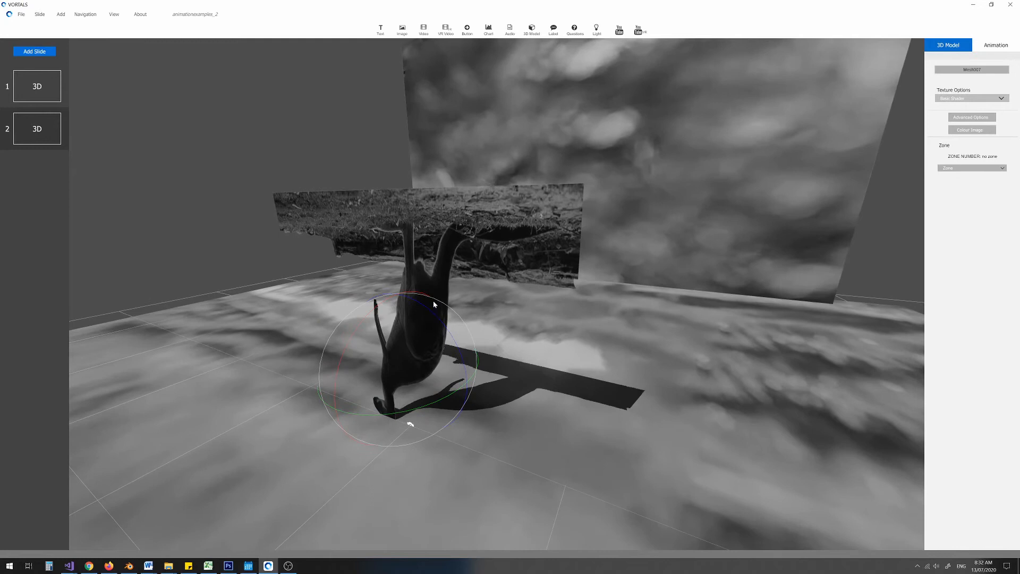
{"action": "left_click_drag", "start_coordinate": [424, 311], "coordinate": [559, 529]}
Scale down the kangaroo plane and move it so its log base rests on the ground.
{"action": "right_click", "coordinate": [569, 445]}
{"action": "left_click", "coordinate": [596, 449]}
{"action": "left_click_drag", "start_coordinate": [400, 334], "coordinate": [410, 267]}
{"action": "right_click", "coordinate": [455, 286]}
{"action": "left_click", "coordinate": [485, 312]}
{"action": "left_click_drag", "start_coordinate": [412, 309], "coordinate": [448, 297]}
{"action": "right_click", "coordinate": [448, 298]}
{"action": "left_click", "coordinate": [471, 304]}
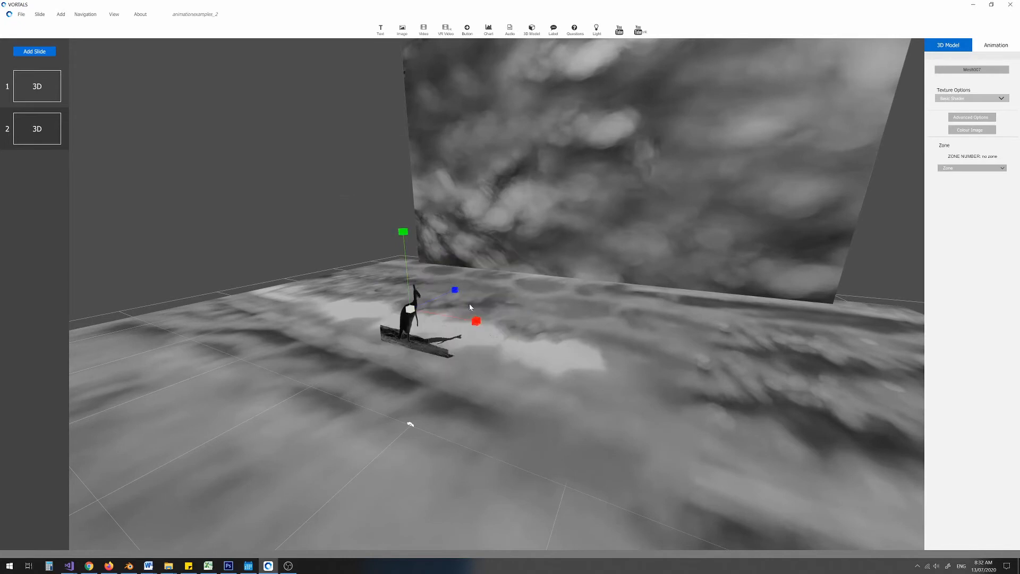
{"action": "left_click_drag", "start_coordinate": [407, 269], "coordinate": [407, 275]}
Insert a fourth plane.fbx model with the Basic Shader texture option and apply kook_FG.png as its colour image.
{"action": "middle_click_drag", "start_coordinate": [412, 308], "coordinate": [500, 351]}
{"action": "left_click", "coordinate": [537, 32]}
{"action": "double_click", "coordinate": [146, 79]}
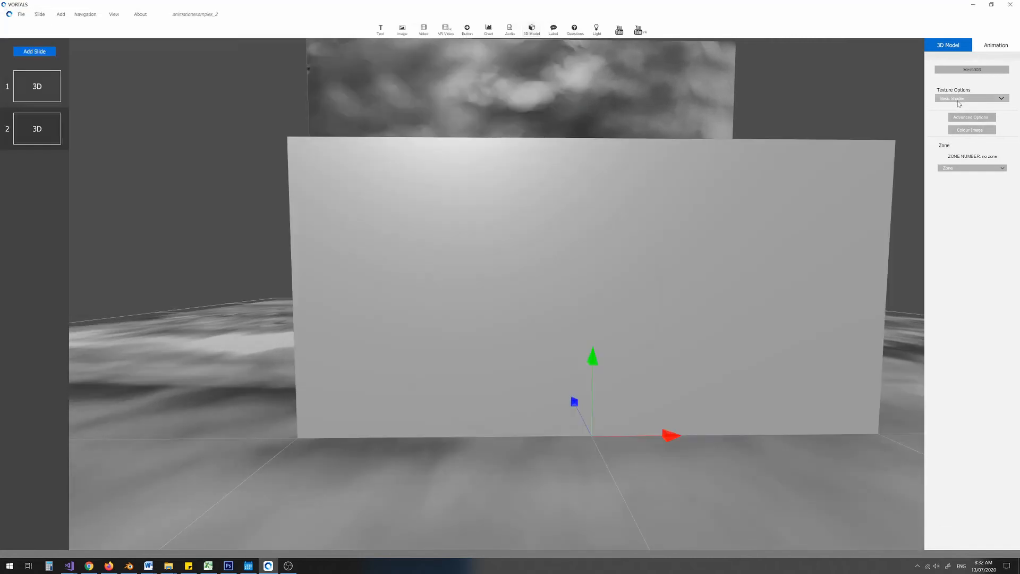
{"action": "left_click", "coordinate": [972, 130]}
{"action": "double_click", "coordinate": [142, 137]}
Rotate the kookaburra plane upright and raise it above the ground.
{"action": "right_click", "coordinate": [572, 306]}
{"action": "left_click", "coordinate": [586, 322]}
{"action": "left_click_drag", "start_coordinate": [630, 370], "coordinate": [393, 515]}
{"action": "right_click", "coordinate": [533, 442]}
{"action": "left_click", "coordinate": [551, 450]}
{"action": "left_click_drag", "start_coordinate": [599, 390], "coordinate": [602, 196]}
Scale down the kookaburra plane and place it on the ground, farther back than the kangaroo and beside it.
{"action": "right_click", "coordinate": [649, 299]}
{"action": "left_click", "coordinate": [668, 324]}
{"action": "left_click_drag", "start_coordinate": [669, 248], "coordinate": [603, 265]}
{"action": "left_click_drag", "start_coordinate": [595, 169], "coordinate": [597, 198]}
{"action": "middle_click_drag", "start_coordinate": [597, 223], "coordinate": [640, 304]}
{"action": "right_click", "coordinate": [639, 304]}
{"action": "left_click", "coordinate": [658, 312]}
{"action": "left_click_drag", "start_coordinate": [635, 296], "coordinate": [557, 204]}
{"action": "left_click_drag", "start_coordinate": [501, 182], "coordinate": [501, 171]}
{"action": "middle_click_drag", "start_coordinate": [501, 172], "coordinate": [463, 284]}
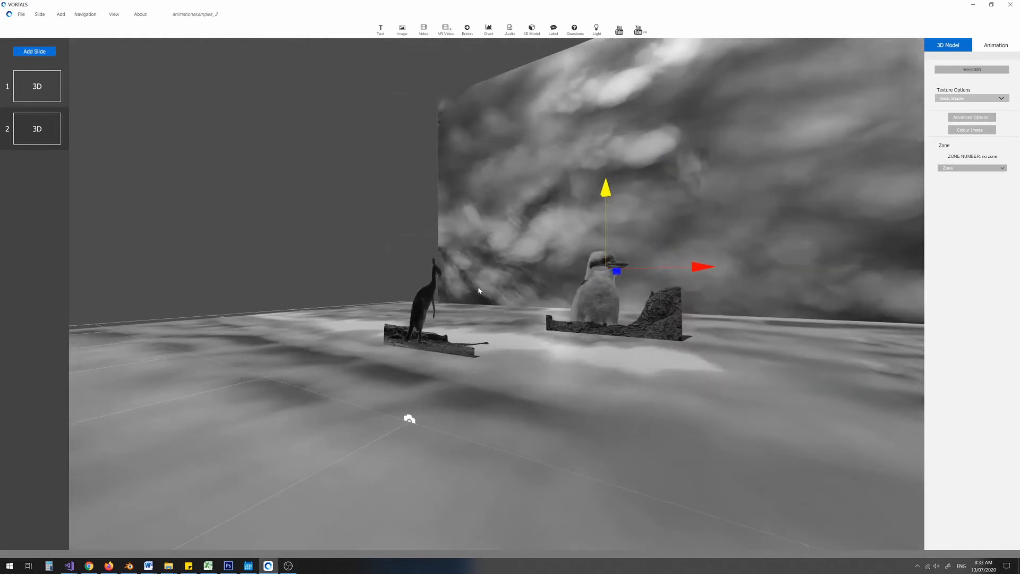
Examine the layered kangaroo, kookaburra and backdrop arrangement and the magenta camera line from several angles.
{"action": "middle_click_drag", "start_coordinate": [446, 319], "coordinate": [483, 312]}
{"action": "scroll", "coordinate": [484, 309], "scroll_direction": "up", "scroll_amount": 4}
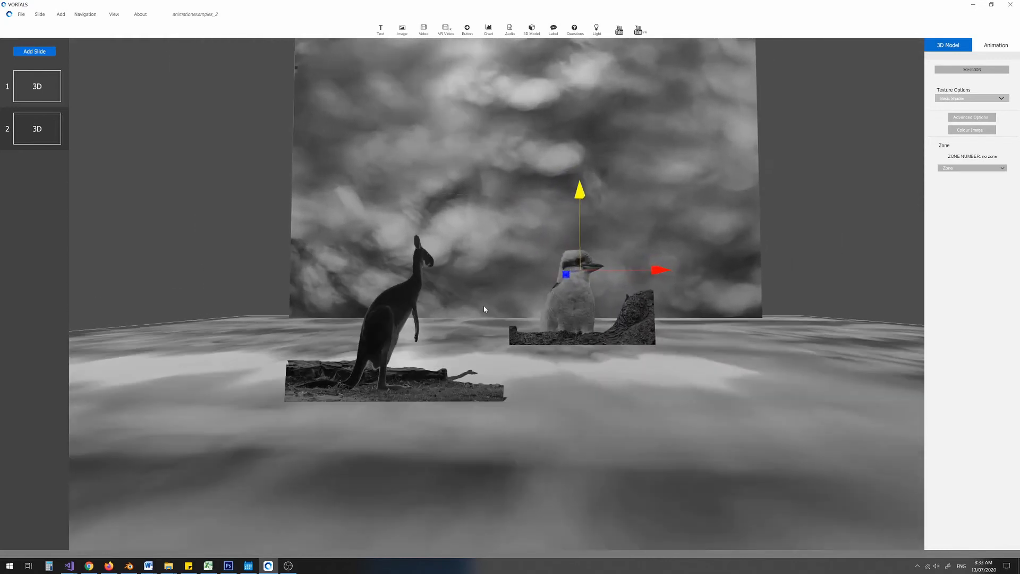
{"action": "left_click", "coordinate": [496, 164]}
{"action": "middle_click_drag", "start_coordinate": [439, 355], "coordinate": [448, 337]}
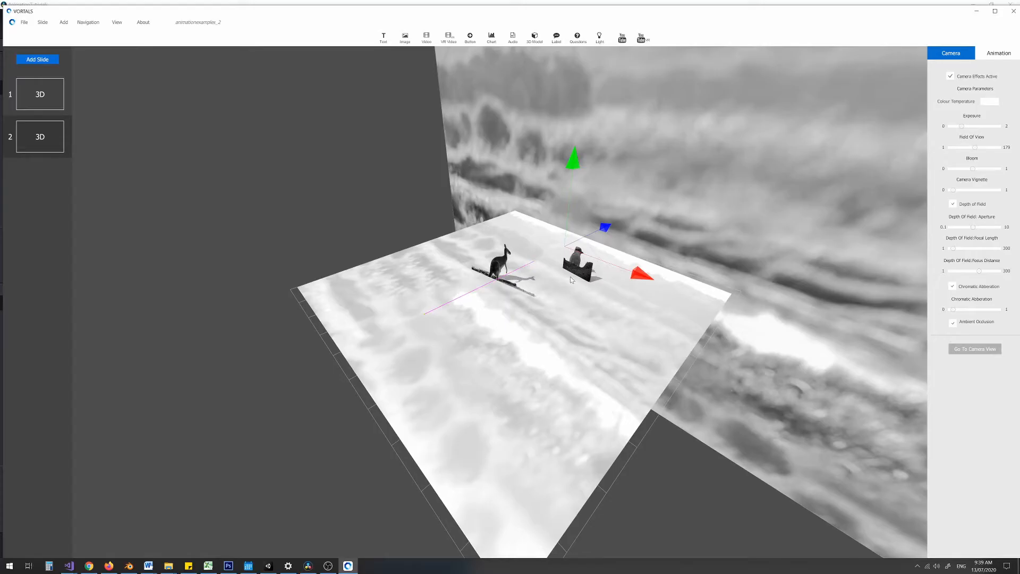
{"action": "scroll", "coordinate": [545, 297], "scroll_direction": "up", "scroll_amount": 2}
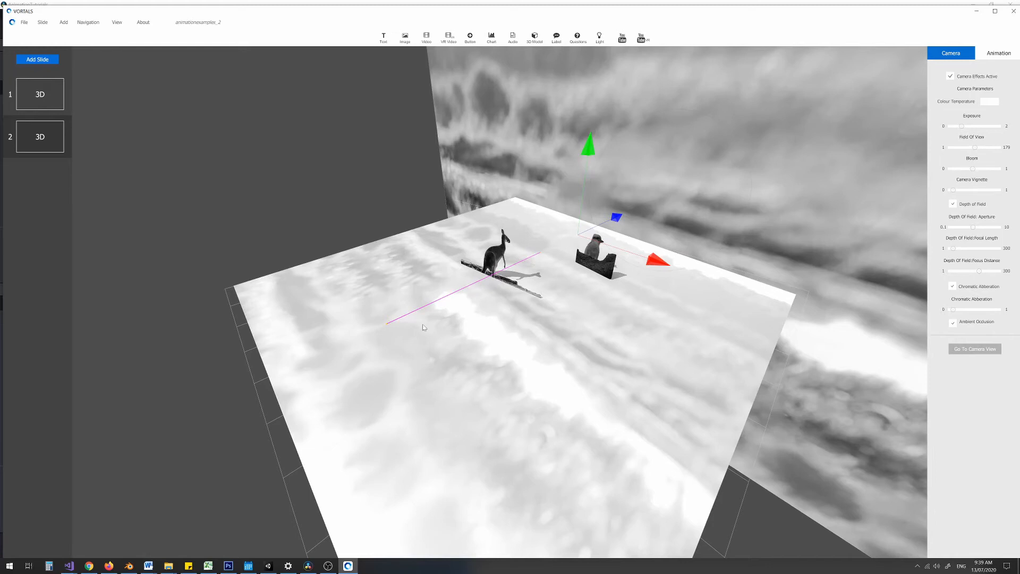
{"action": "middle_click_drag", "start_coordinate": [522, 291], "coordinate": [552, 282]}
{"action": "scroll", "coordinate": [551, 284], "scroll_direction": "up", "scroll_amount": 5}
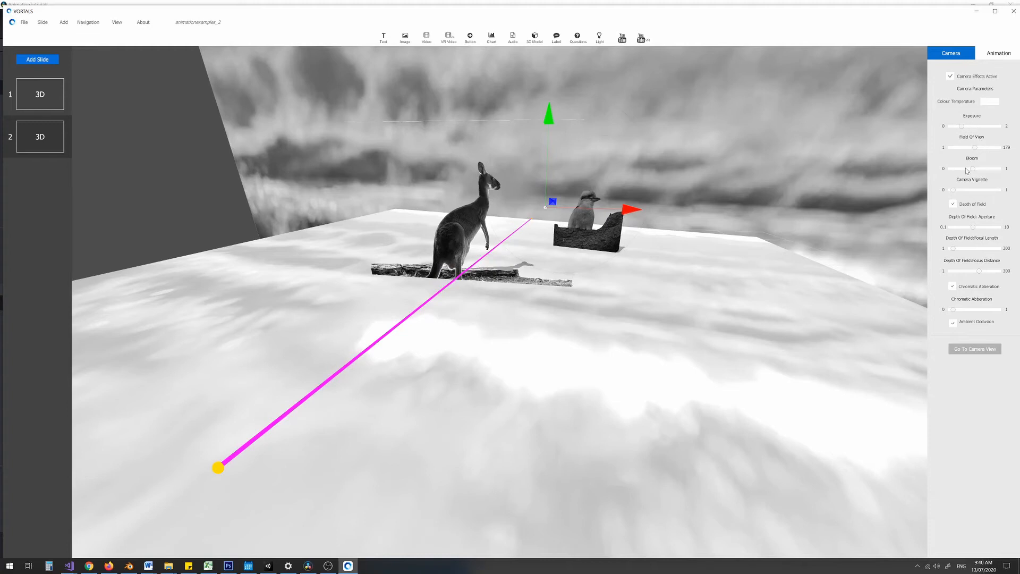
Turn the camera's depth of field off and on again, and show the scene from the camera view.
{"action": "left_click", "coordinate": [953, 204]}
{"action": "left_click", "coordinate": [952, 204]}
{"action": "left_click", "coordinate": [967, 353]}
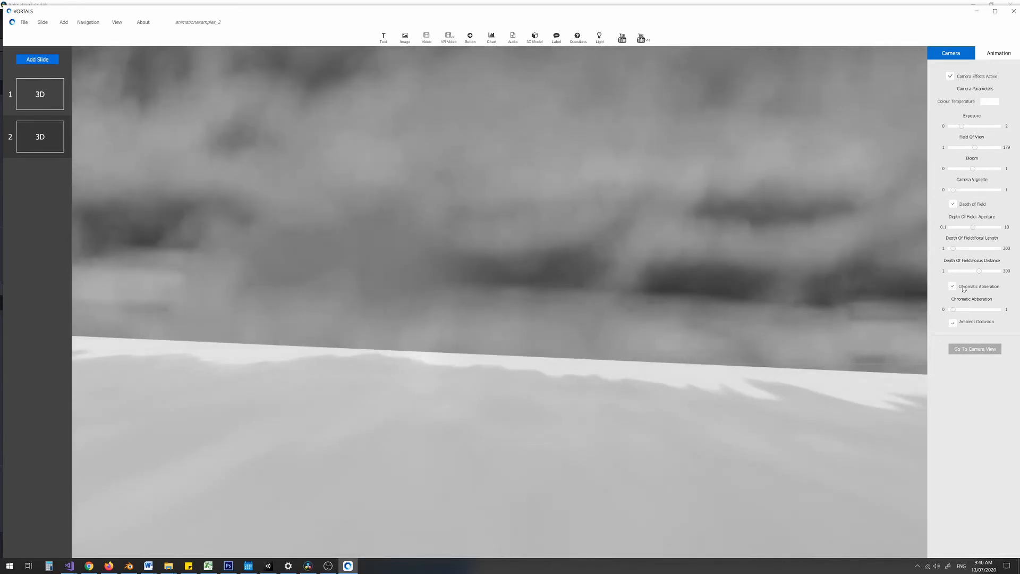
Play the camera animation, examine the camera path toward the kookaburra up close, and return to the camera view.
{"action": "left_click", "coordinate": [999, 53]}
{"action": "left_click", "coordinate": [968, 119]}
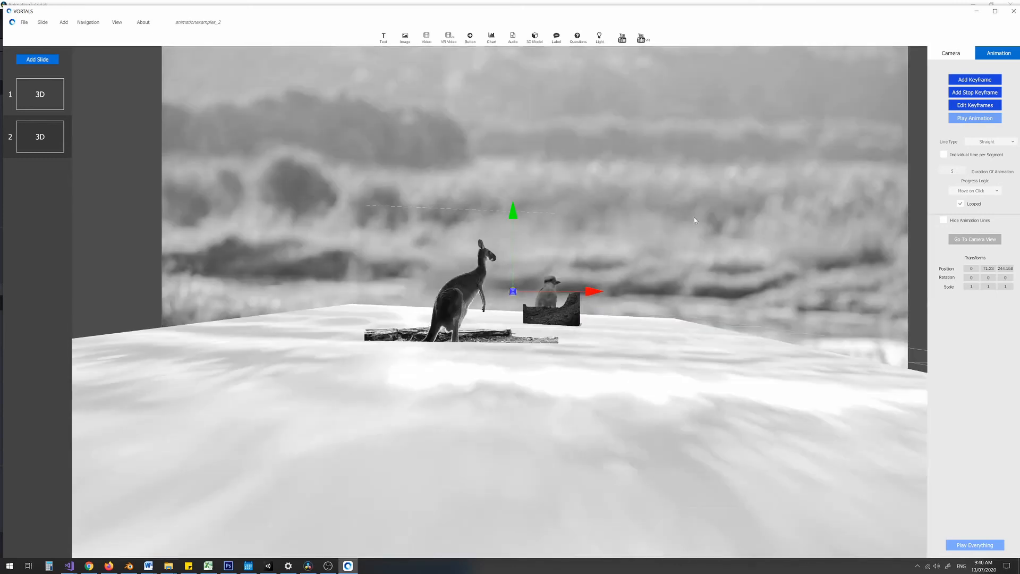
{"action": "middle_click_drag", "start_coordinate": [695, 217], "coordinate": [664, 166]}
{"action": "scroll", "coordinate": [671, 189], "scroll_direction": "up", "scroll_amount": 3}
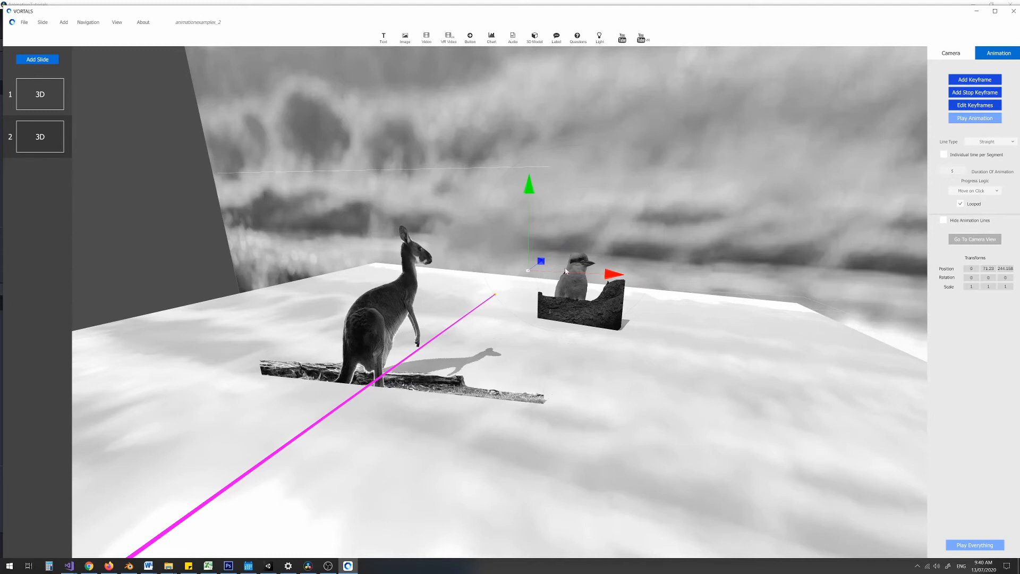
{"action": "scroll", "coordinate": [537, 275], "scroll_direction": "up", "scroll_amount": 3}
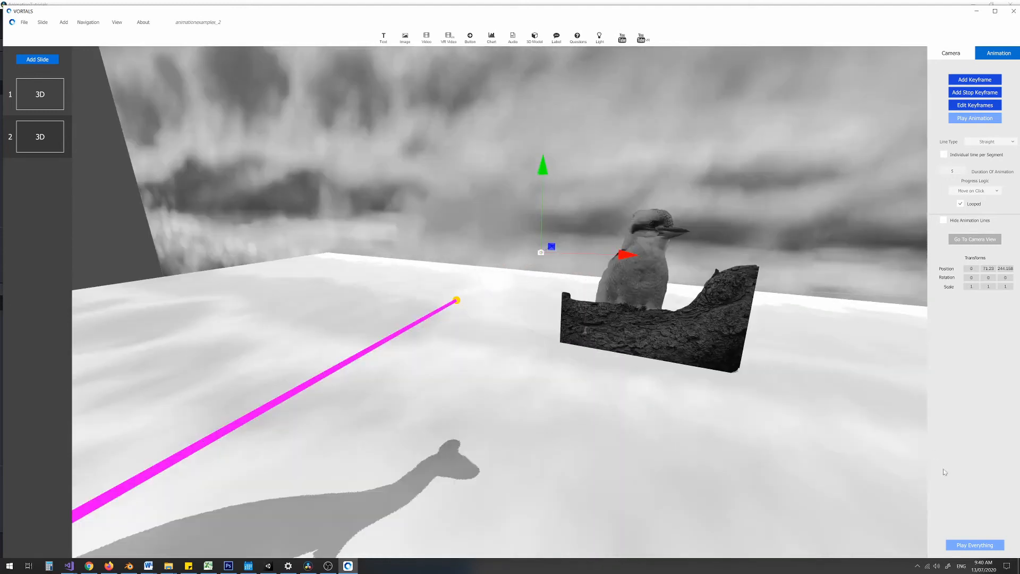
{"action": "left_click", "coordinate": [963, 240]}
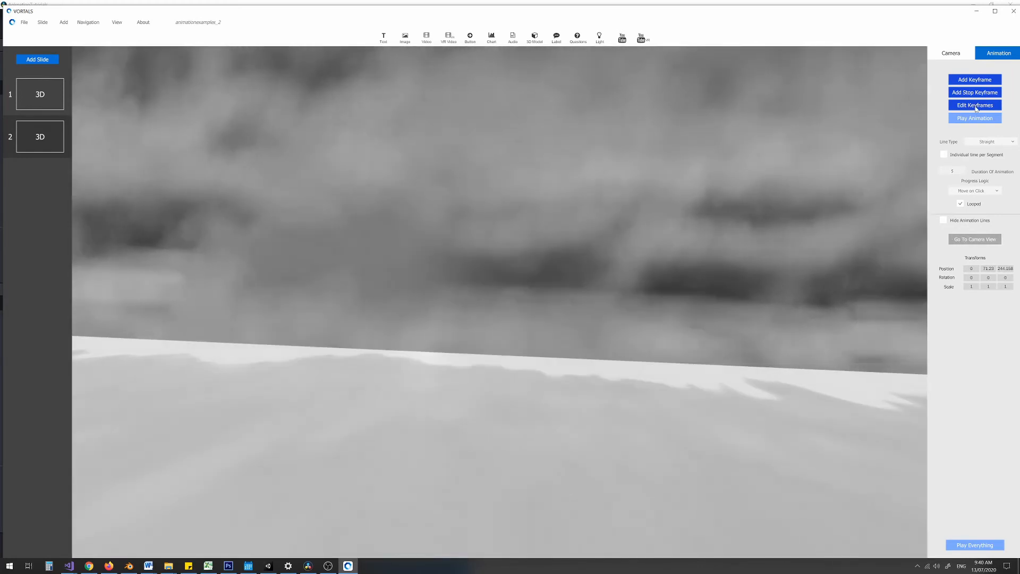
Open the camera's starting keyframe for value editing and lower its depth of field aperture, focal length and focus distance to near minimum.
{"action": "left_click", "coordinate": [976, 107]}
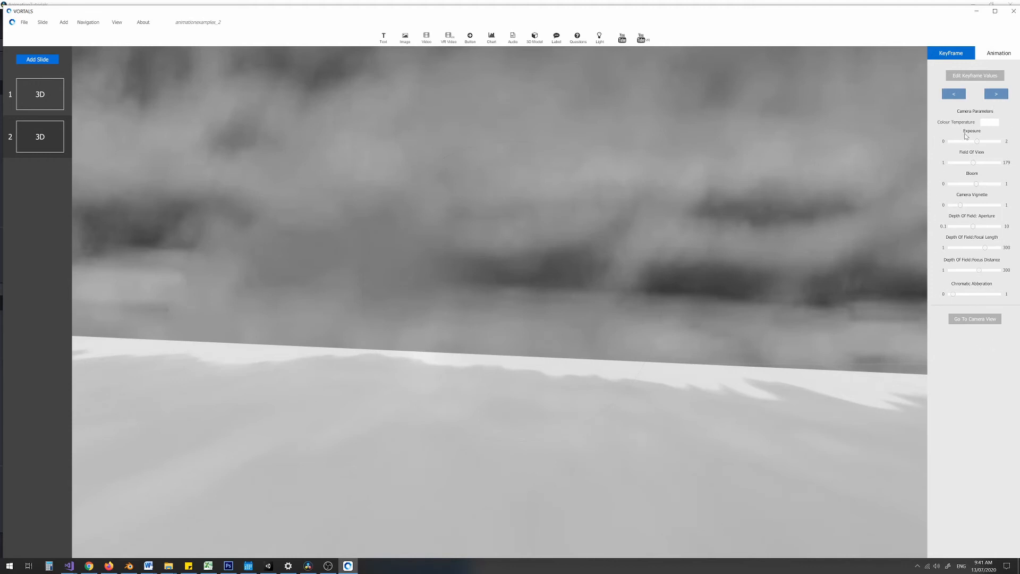
{"action": "left_click", "coordinate": [976, 76]}
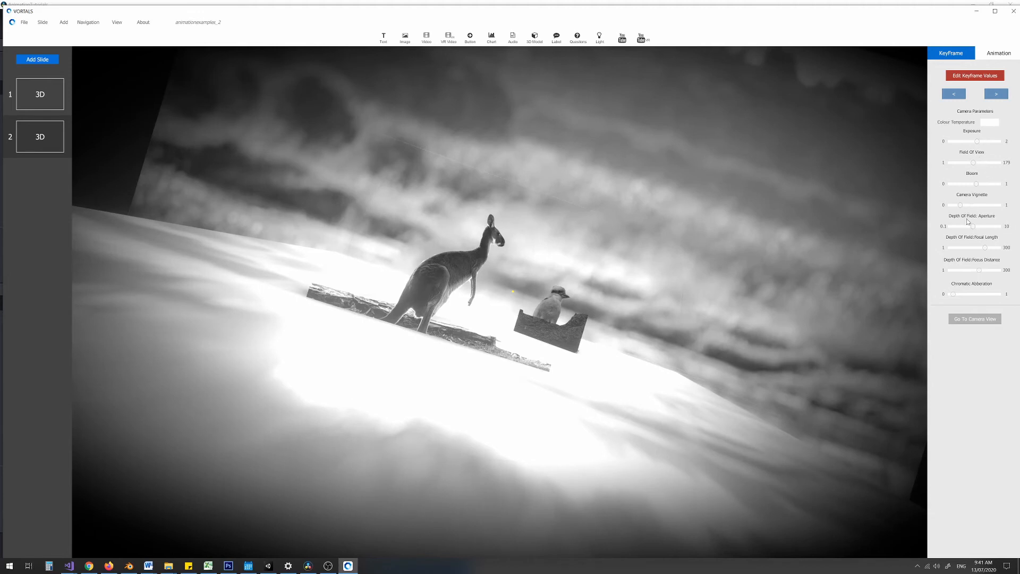
{"action": "left_click_drag", "start_coordinate": [986, 248], "coordinate": [946, 229]}
{"action": "left_click_drag", "start_coordinate": [980, 271], "coordinate": [955, 270]}
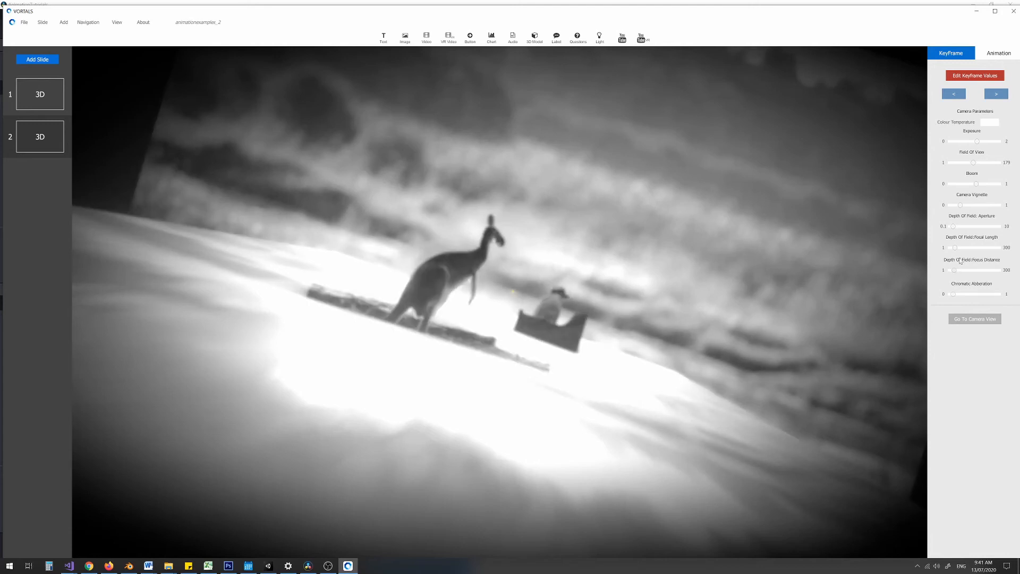
{"action": "left_click_drag", "start_coordinate": [956, 249], "coordinate": [954, 250]}
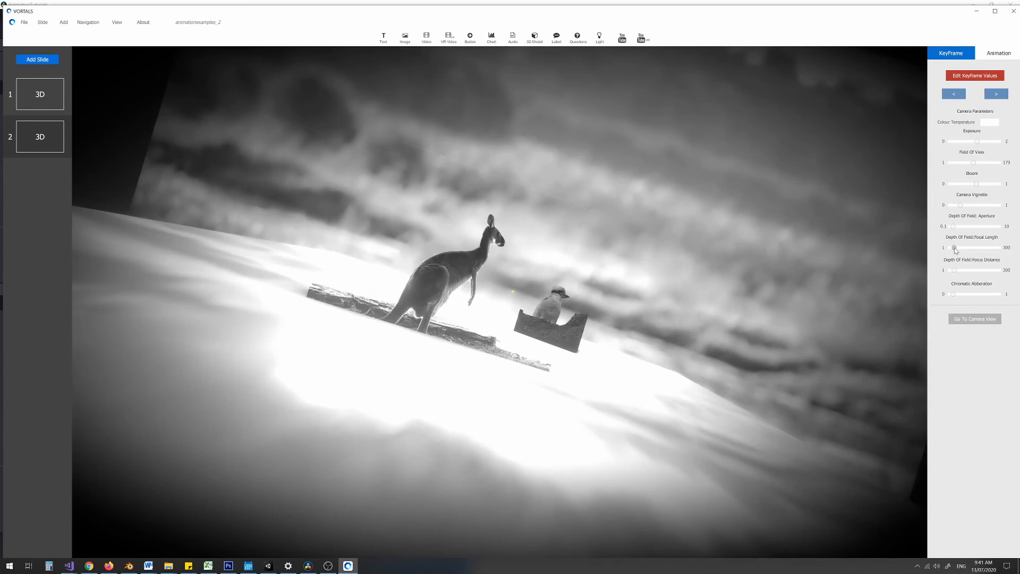
Raise the starting keyframe's chromatic aberration to near maximum, and reduce its camera vignette and bloom.
{"action": "left_click_drag", "start_coordinate": [954, 295], "coordinate": [996, 294]}
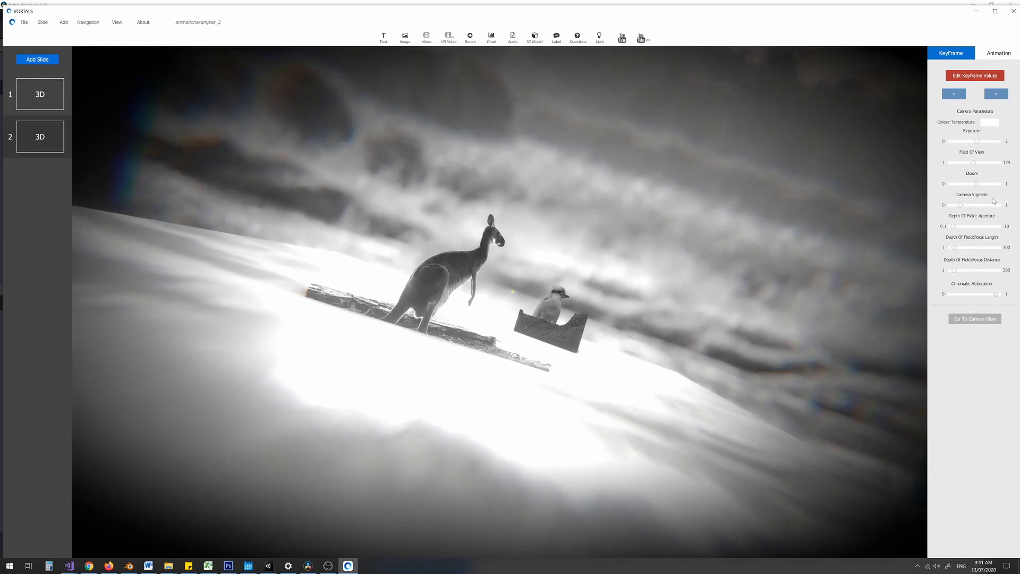
{"action": "left_click_drag", "start_coordinate": [962, 207], "coordinate": [954, 207]}
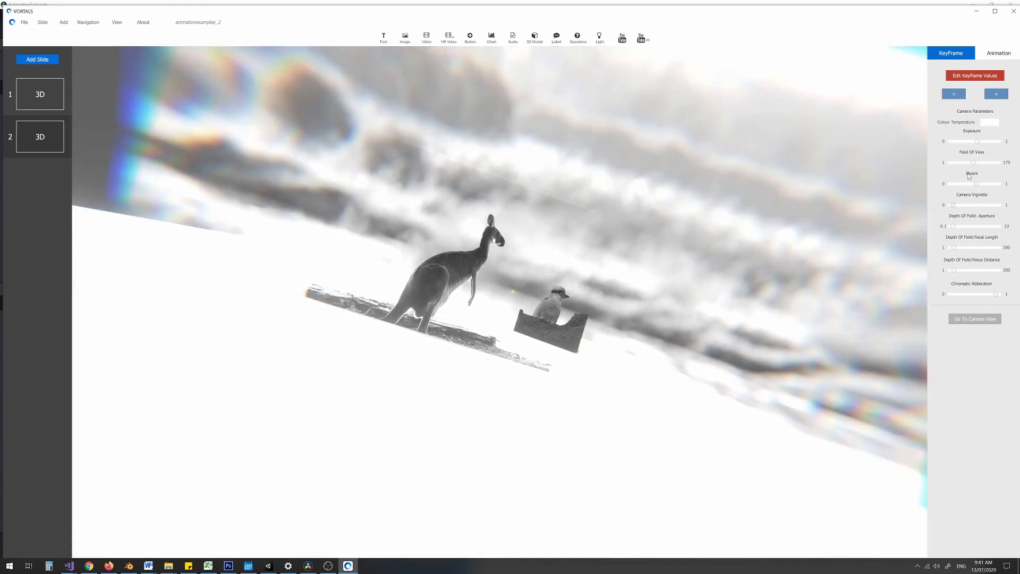
{"action": "left_click_drag", "start_coordinate": [977, 184], "coordinate": [962, 185]}
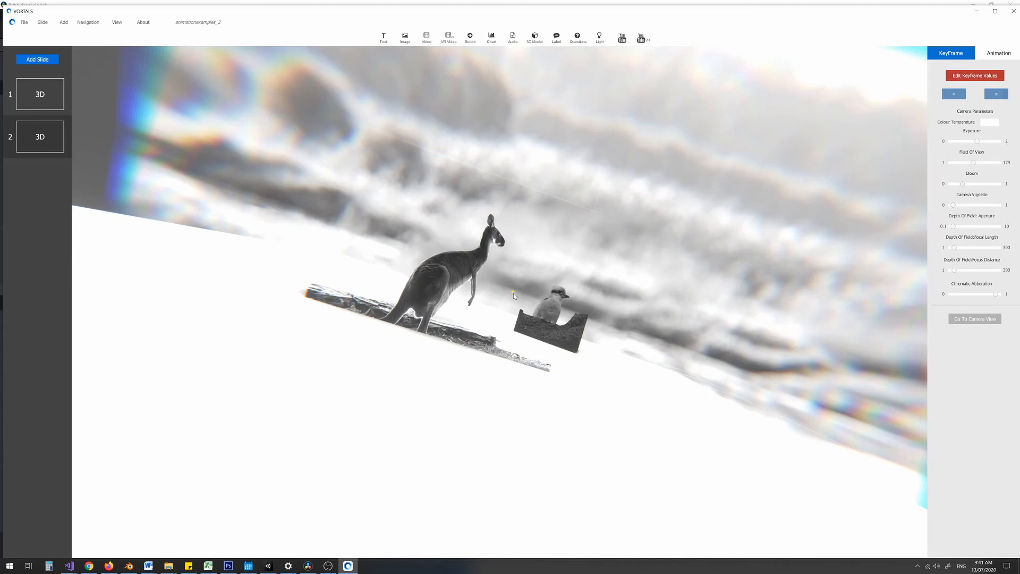
Compare the camera's two keyframes by switching between them, end keyframe value editing, and play the camera animation.
{"action": "left_click", "coordinate": [996, 95]}
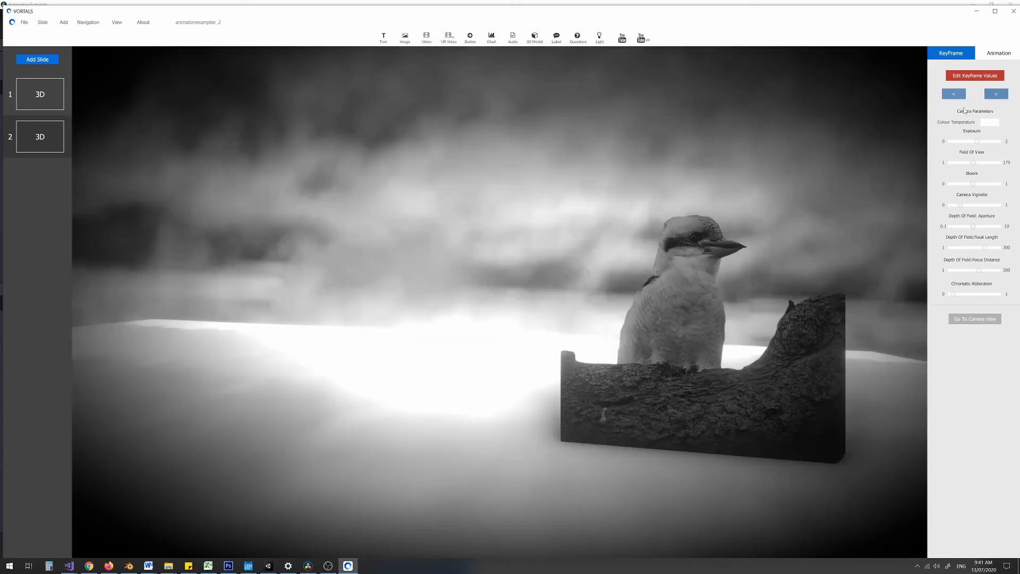
{"action": "left_click", "coordinate": [951, 93]}
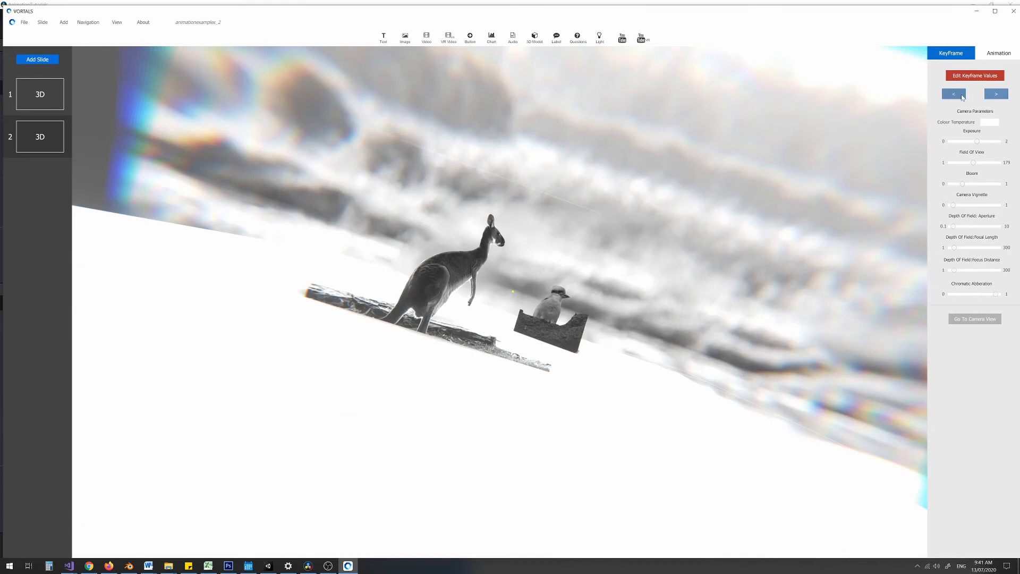
{"action": "left_click", "coordinate": [997, 95]}
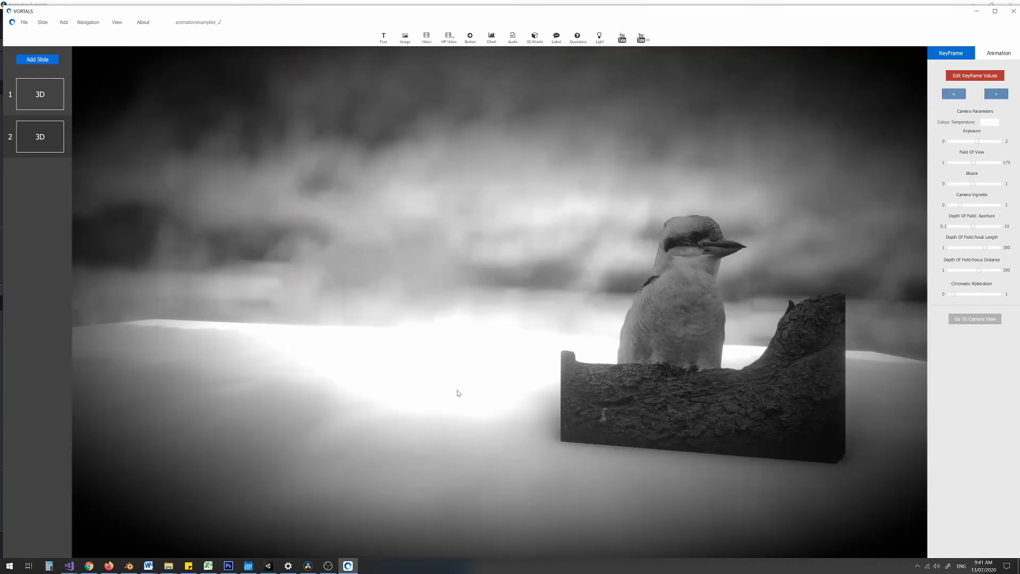
{"action": "left_click", "coordinate": [959, 95]}
{"action": "left_click", "coordinate": [997, 94]}
{"action": "left_click", "coordinate": [973, 76]}
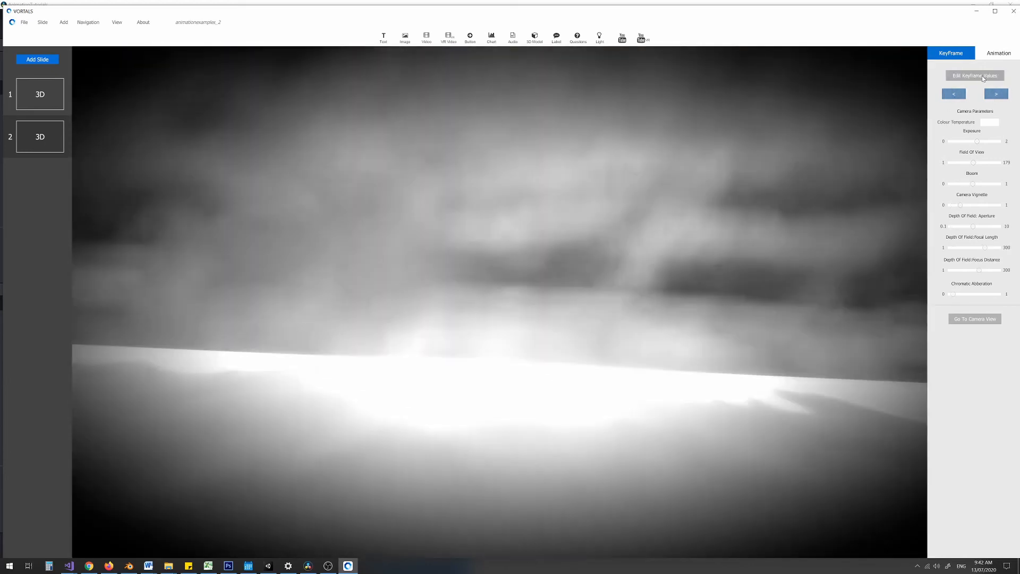
{"action": "left_click", "coordinate": [1004, 56]}
{"action": "left_click", "coordinate": [973, 118]}
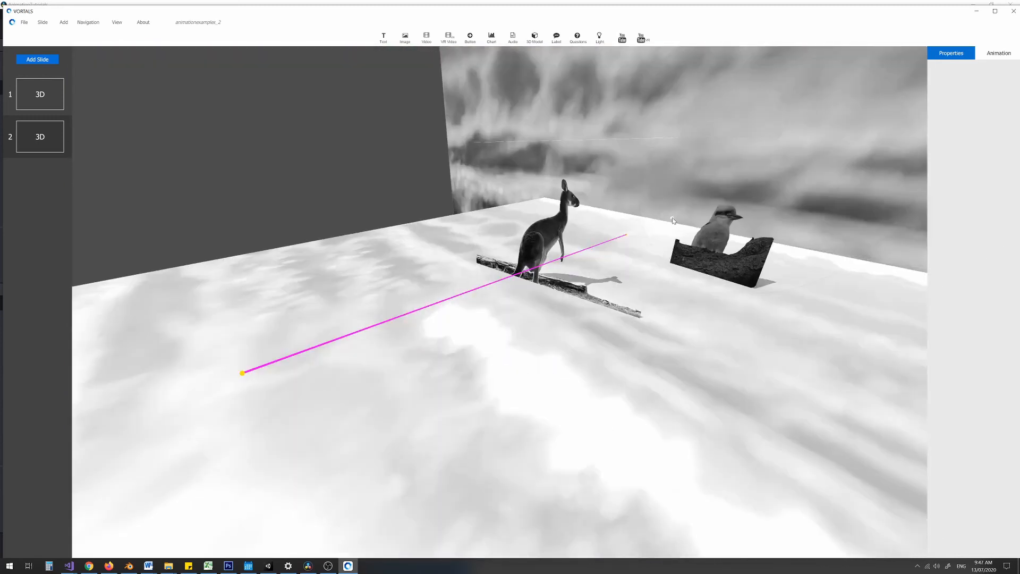
Select the camera path's starting keyframe and turn on editing of its values.
{"action": "left_click", "coordinate": [673, 220]}
{"action": "left_click", "coordinate": [997, 54]}
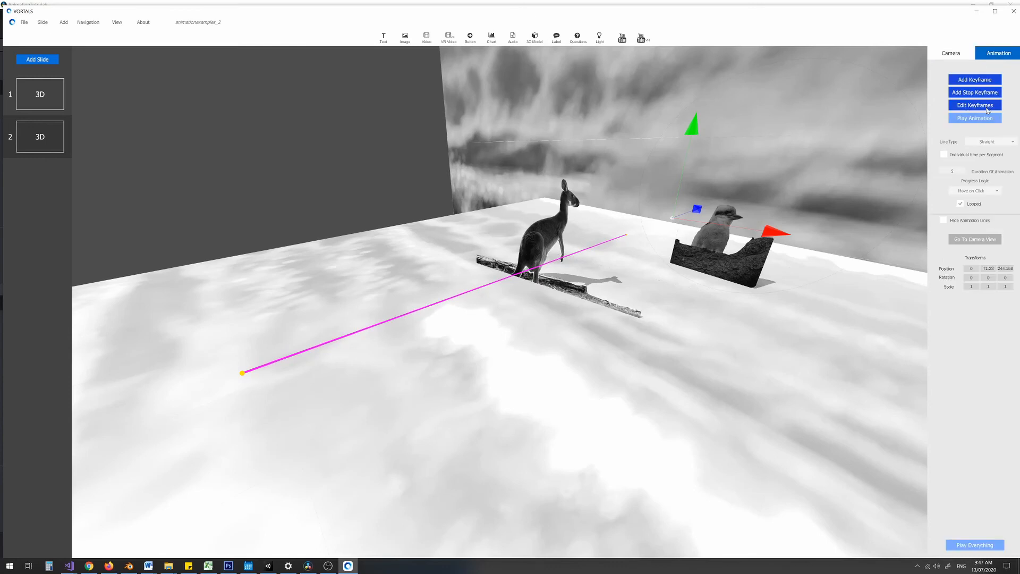
{"action": "left_click", "coordinate": [243, 374]}
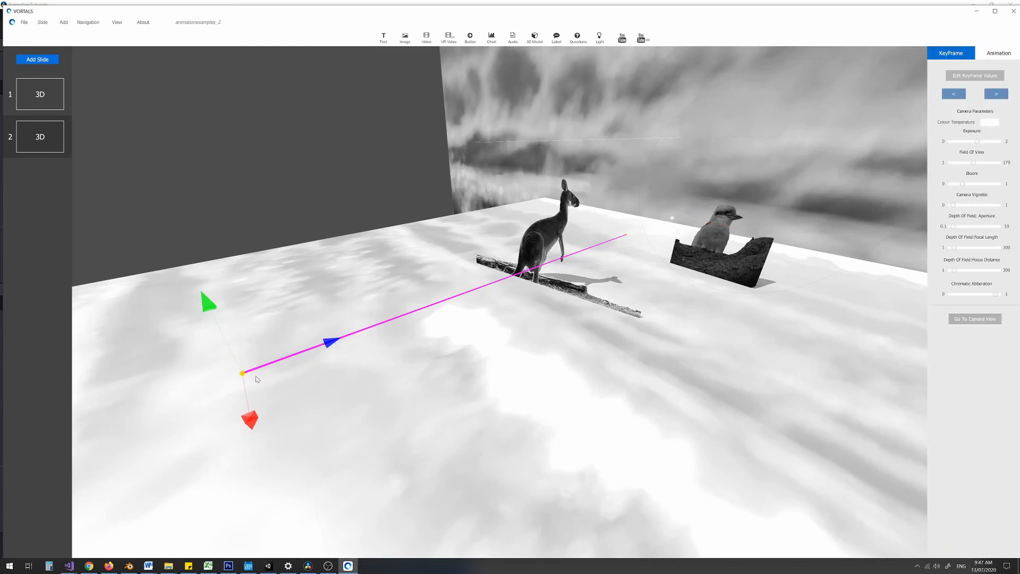
{"action": "left_click", "coordinate": [971, 77]}
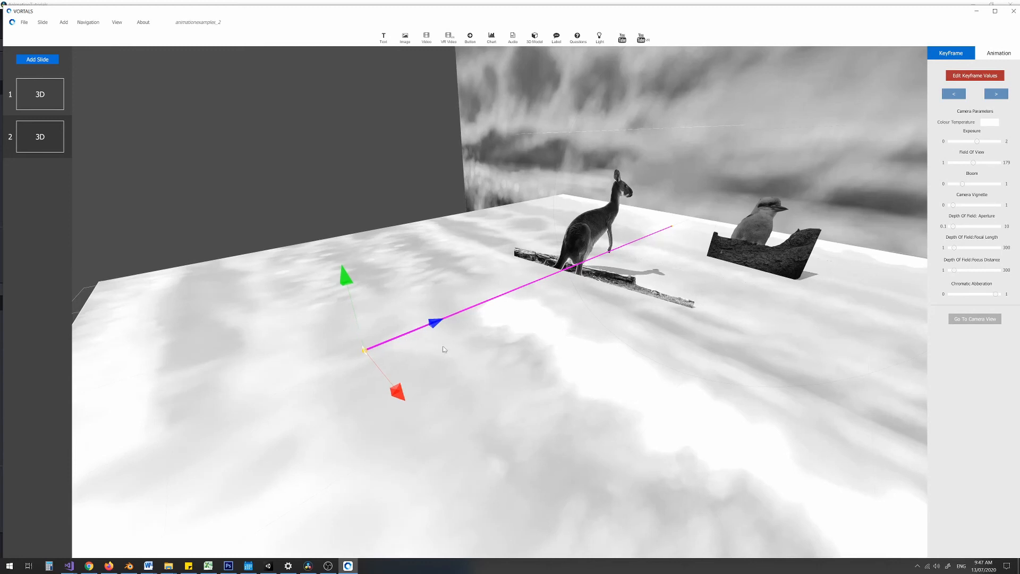
{"action": "middle_click_drag", "start_coordinate": [435, 350], "coordinate": [512, 334]}
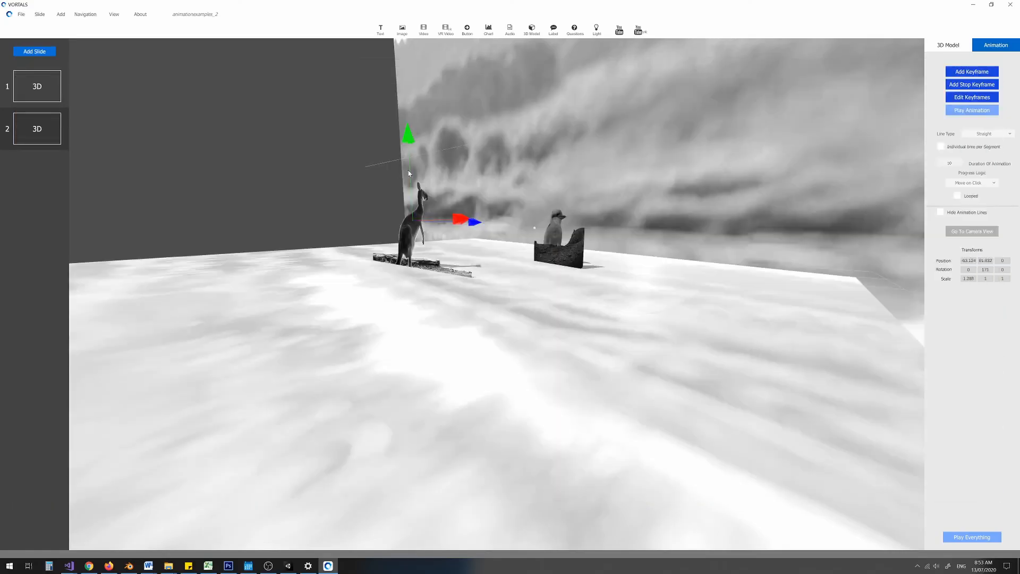
Animate the kangaroo rising from below the ground, with one keyframe beneath the surface and another with it standing on top.
{"action": "left_click_drag", "start_coordinate": [402, 279], "coordinate": [403, 297]}
{"action": "left_click", "coordinate": [969, 76]}
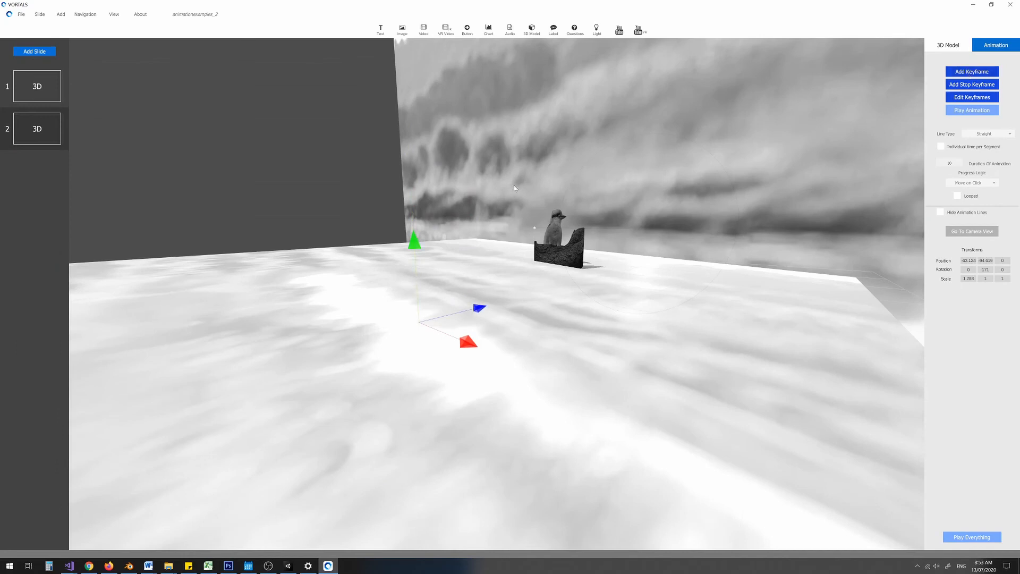
{"action": "left_click_drag", "start_coordinate": [414, 239], "coordinate": [413, 178]}
{"action": "left_click", "coordinate": [953, 75]}
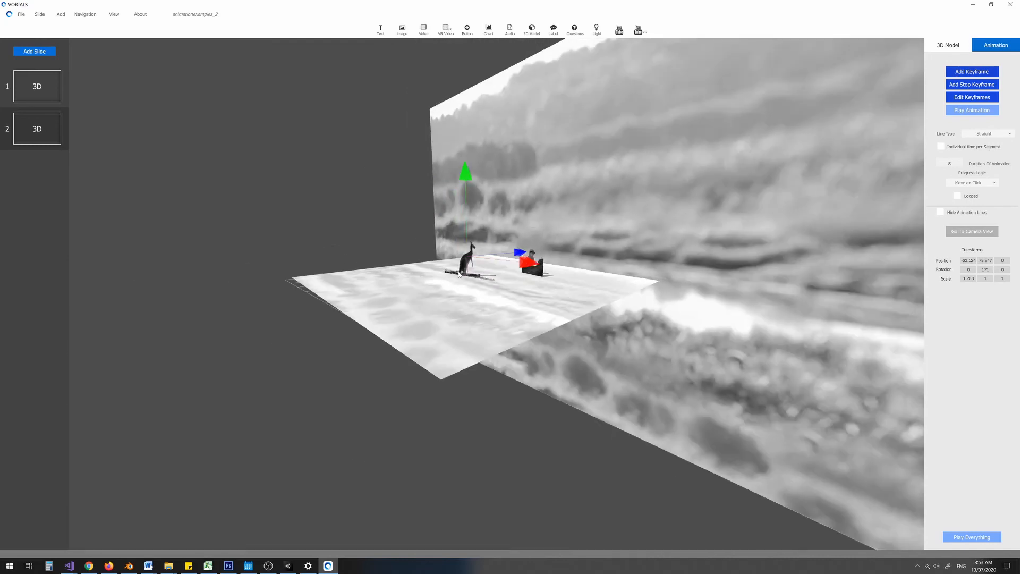
Select the camera and show the scene from the camera view.
{"action": "key", "text": "h"}
{"action": "left_click", "coordinate": [458, 247]}
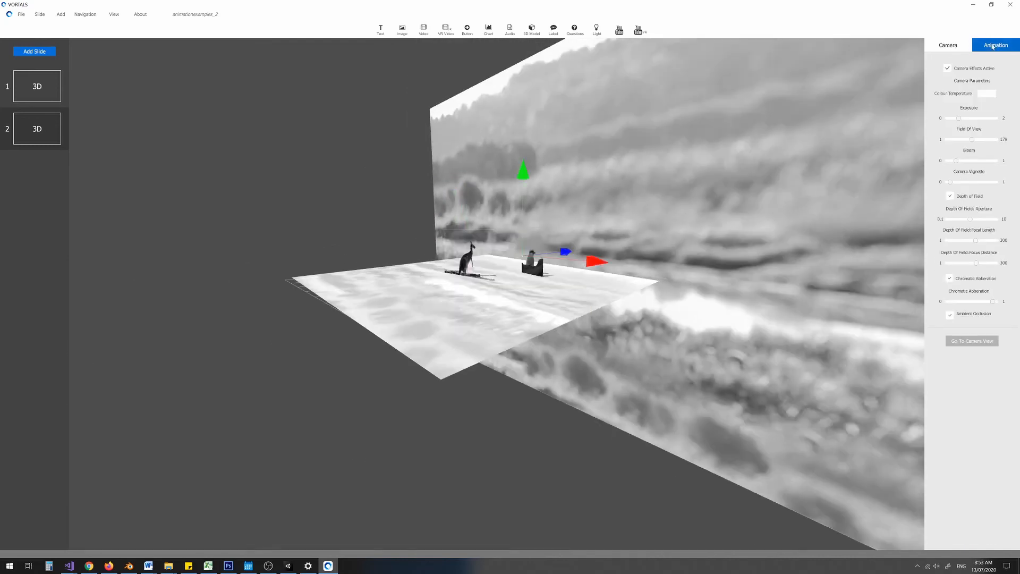
{"action": "left_click", "coordinate": [973, 342]}
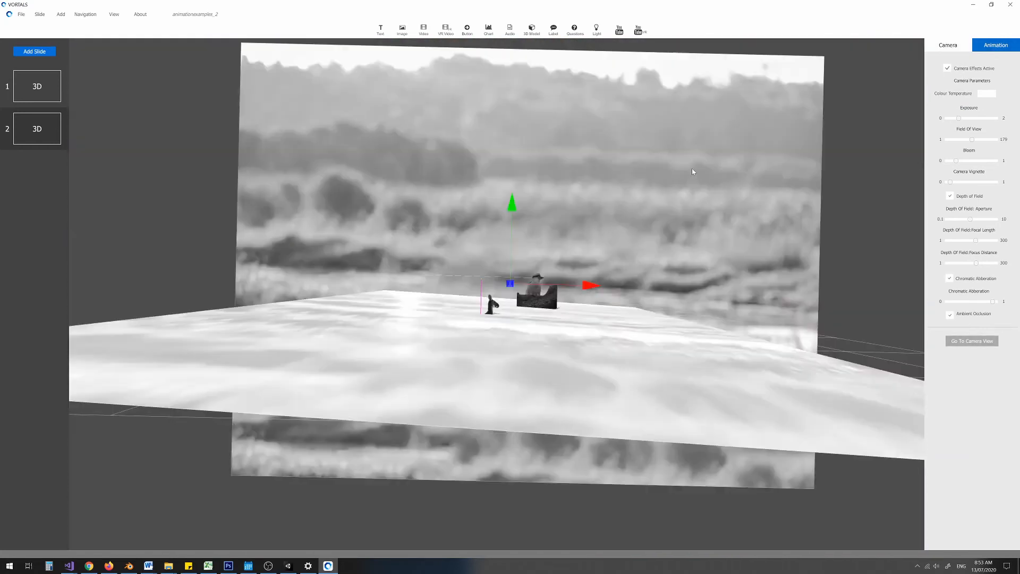
Set the kangaroo's animation duration to 5 and play all of the slide's animations together.
{"action": "scroll", "coordinate": [693, 171], "scroll_direction": "down", "scroll_amount": 5}
{"action": "right_click_drag", "start_coordinate": [549, 226], "coordinate": [445, 295]}
{"action": "middle_click_drag", "start_coordinate": [445, 294], "coordinate": [494, 79]}
{"action": "left_click", "coordinate": [417, 367]}
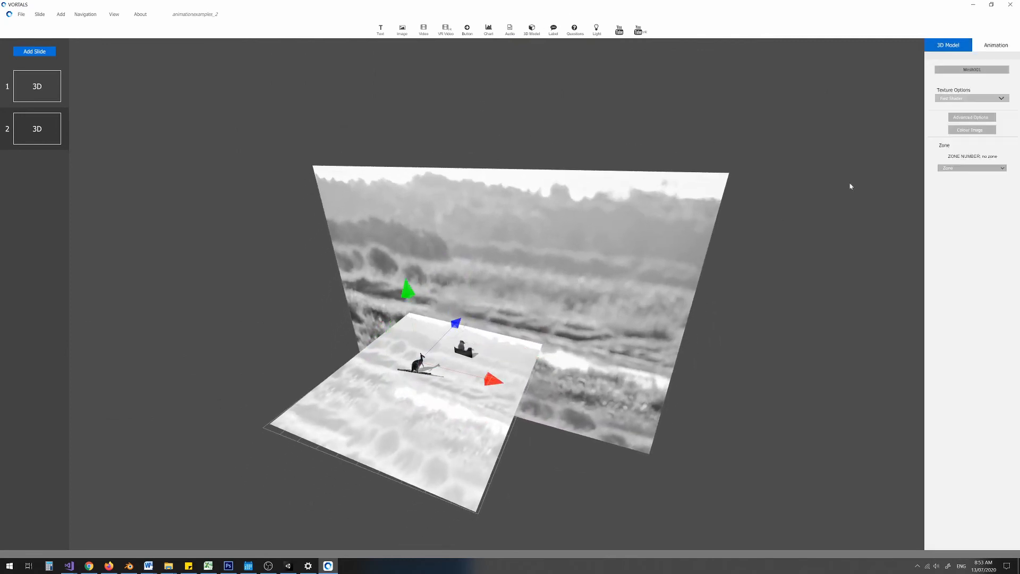
{"action": "left_click", "coordinate": [996, 45]}
{"action": "left_click", "coordinate": [949, 161]}
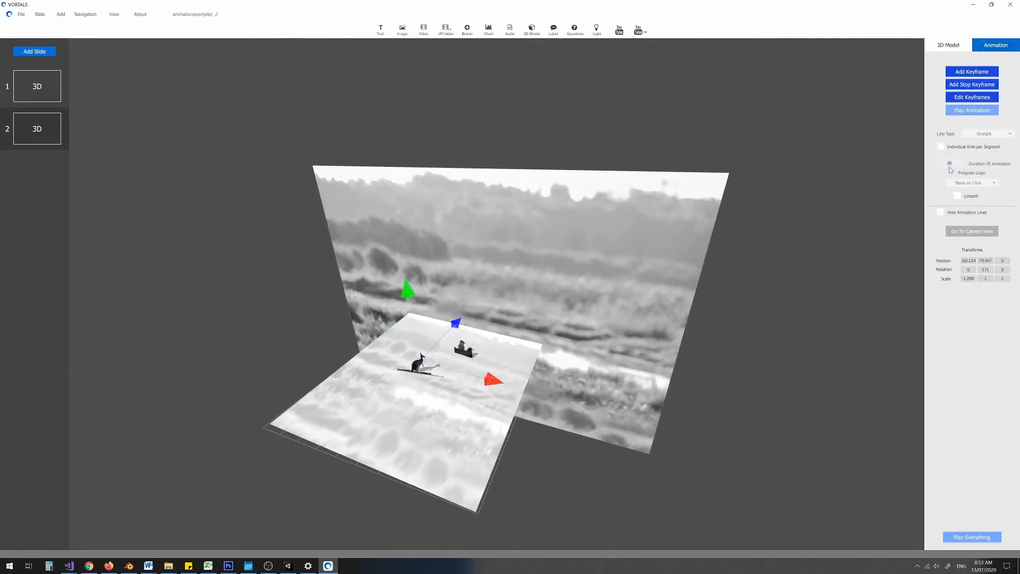
{"action": "type", "text": "5"}
{"action": "left_click", "coordinate": [968, 537]}
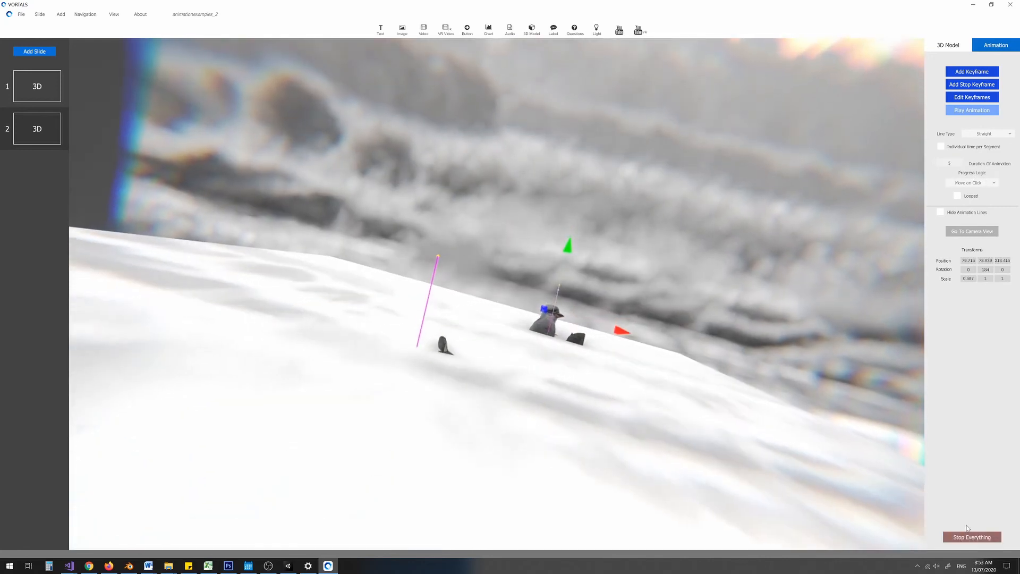